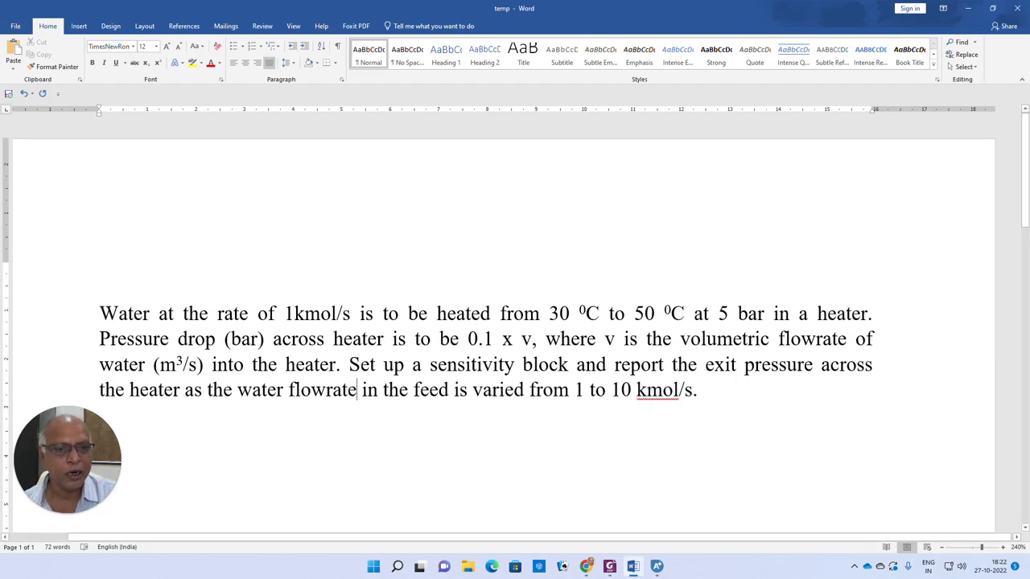
Switch to Aspen Plus and add WATER as a component in the component specifications
mouse_move(658, 567)
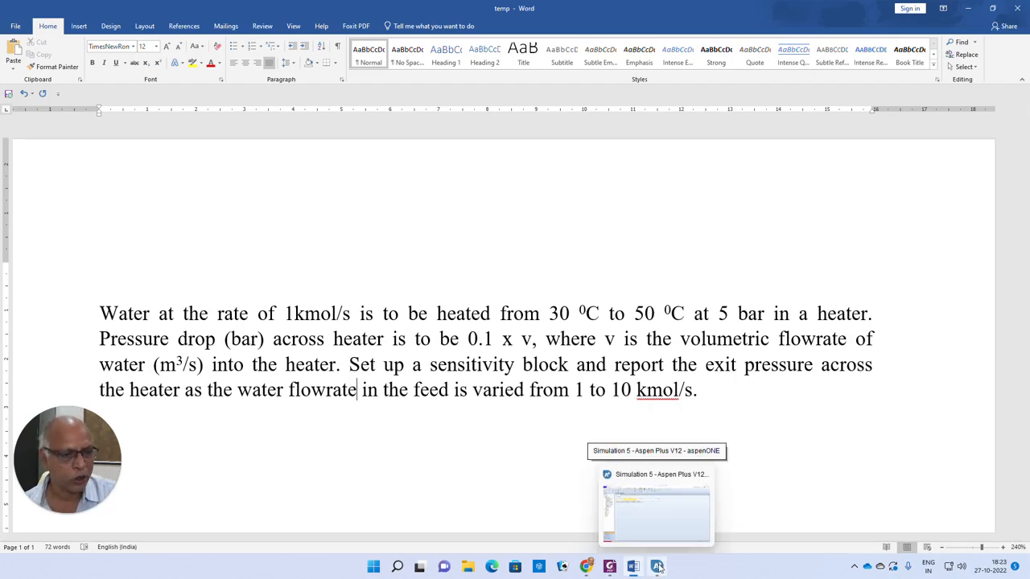
left_click(657, 568)
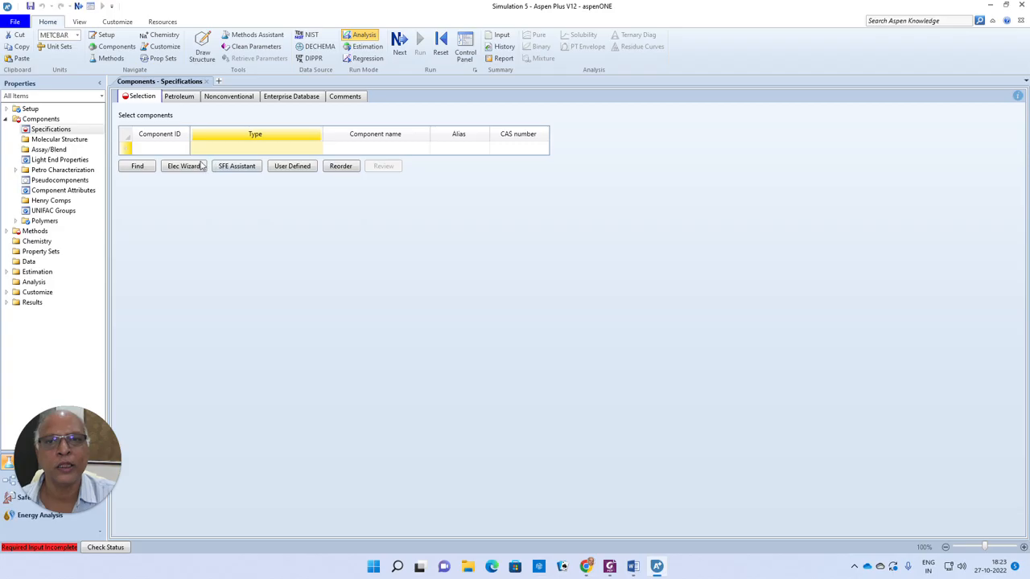
left_click(175, 150)
type("WATER")
key("Return")
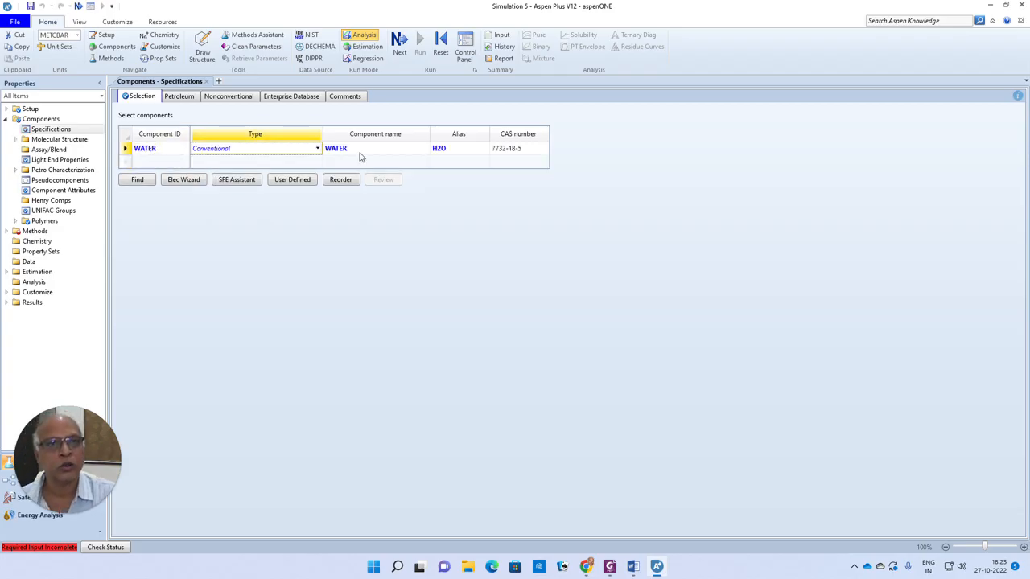
Proceed to the global property method specifications and select STEAM-TA as the method
left_click(398, 44)
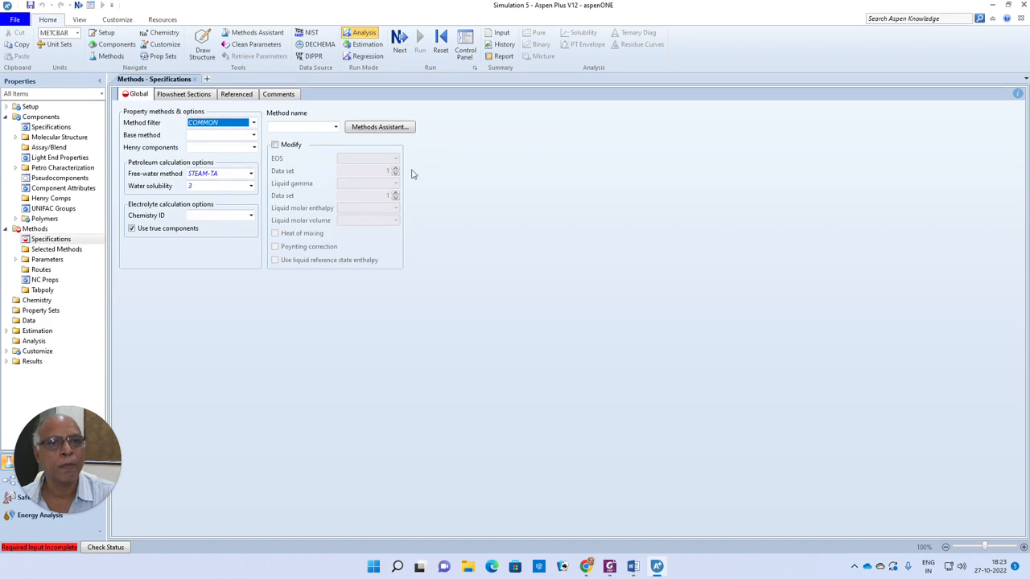
left_click(335, 126)
left_click_drag(335, 157, 334, 245)
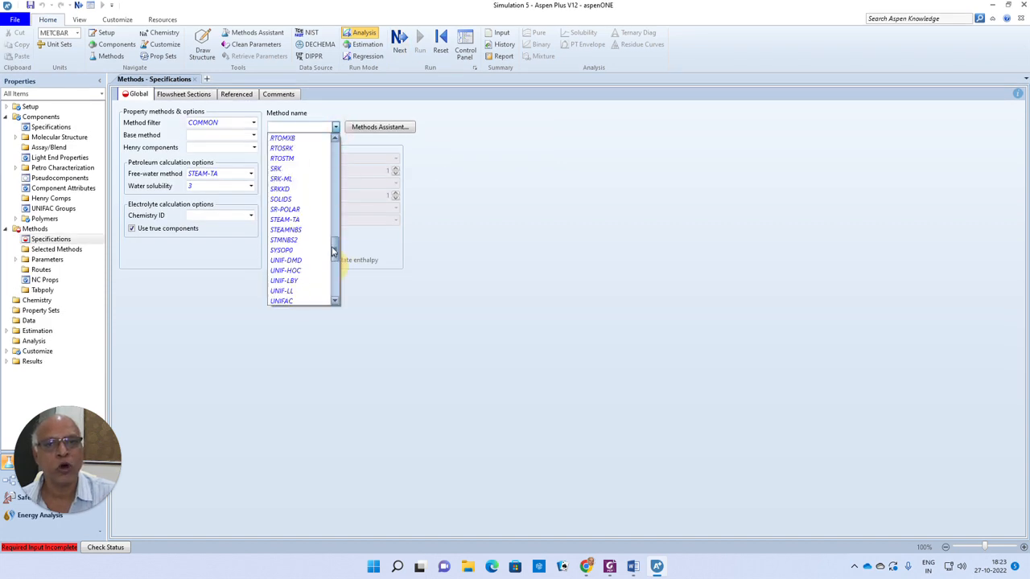
left_click(301, 242)
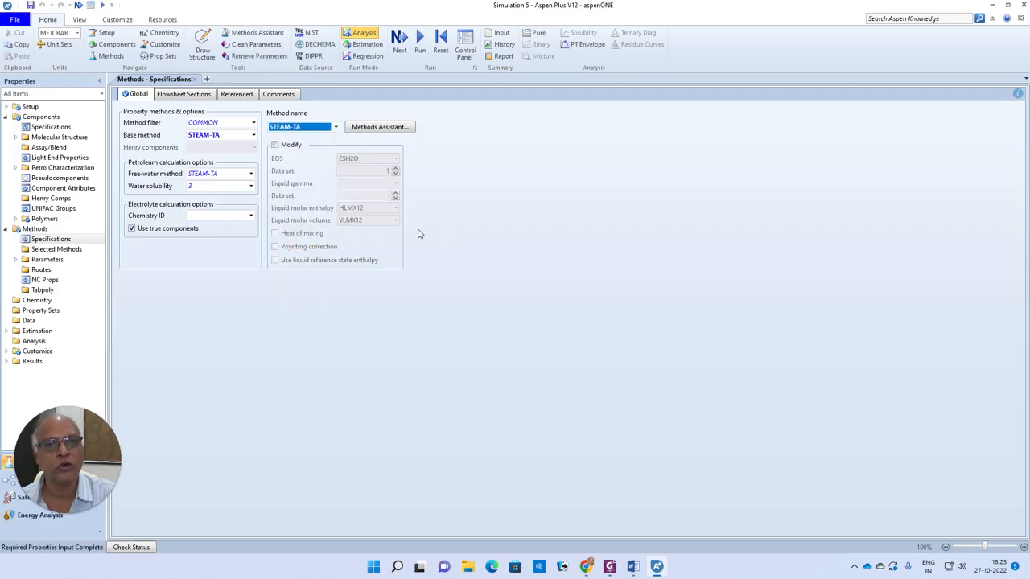
Proceed from the completed property input to the Simulation environment
left_click(399, 37)
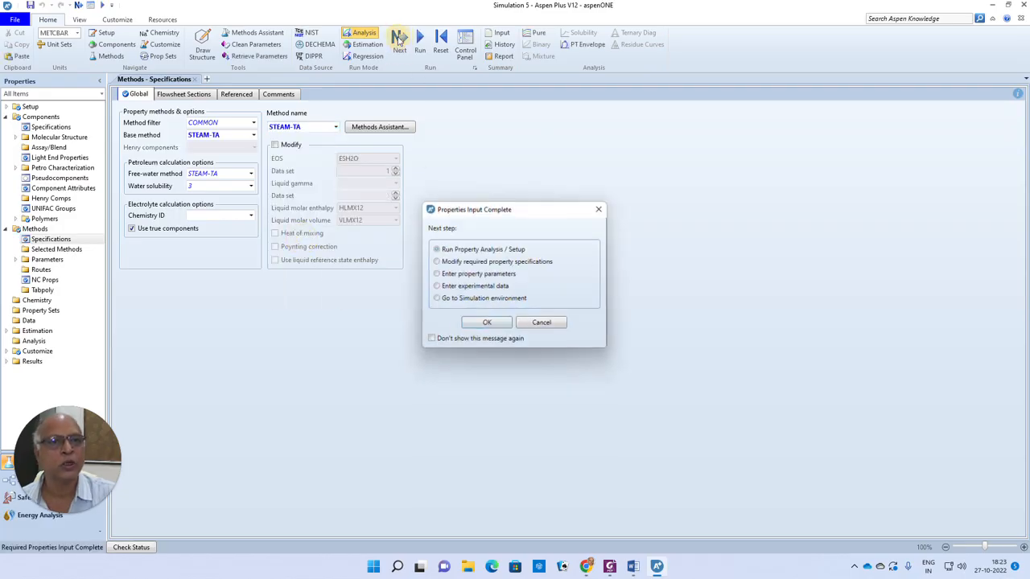
left_click(472, 299)
left_click(480, 322)
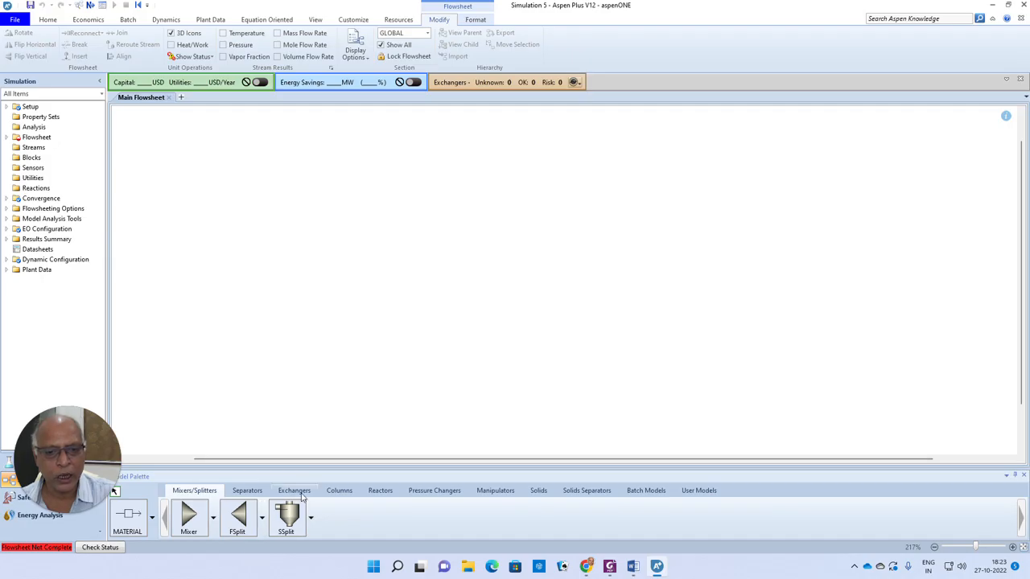
Place a Heater block in the middle of the main flowsheet and enlarge its icon
left_click(301, 493)
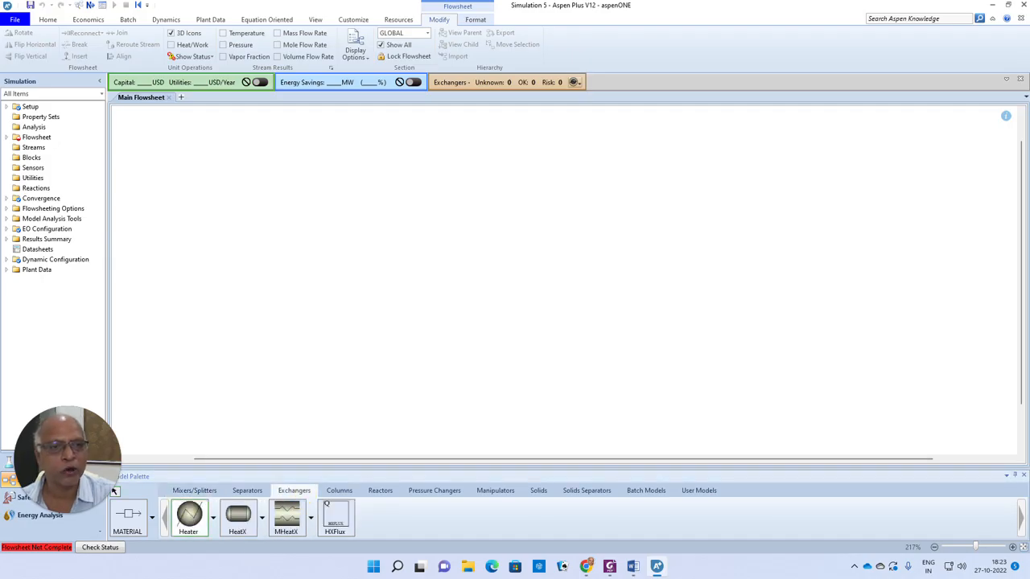
left_click(475, 240)
left_click(488, 258)
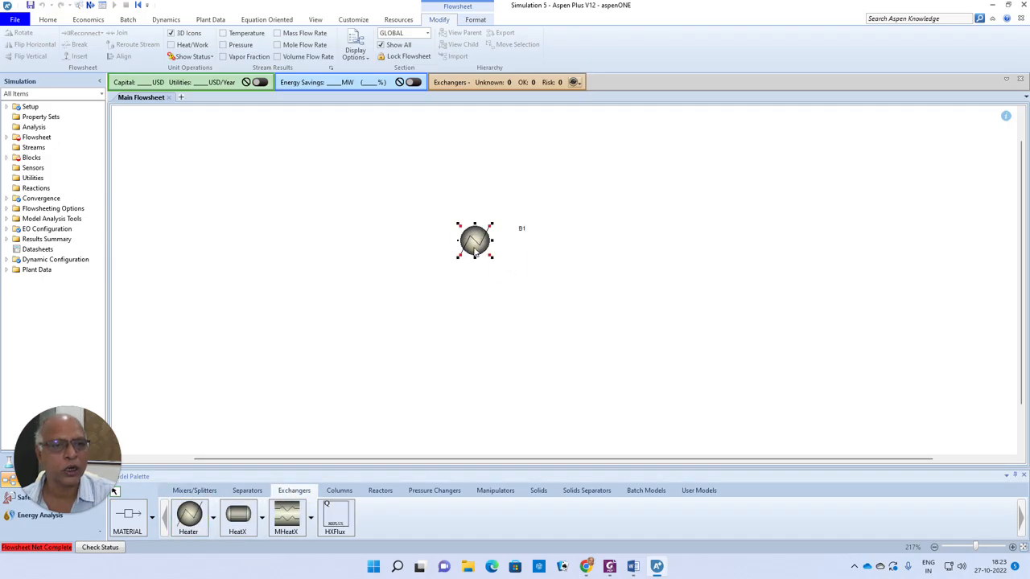
left_click_drag(492, 258, 499, 278)
Connect a material feed stream to the heater inlet and a material product stream to its outlet
left_click(137, 522)
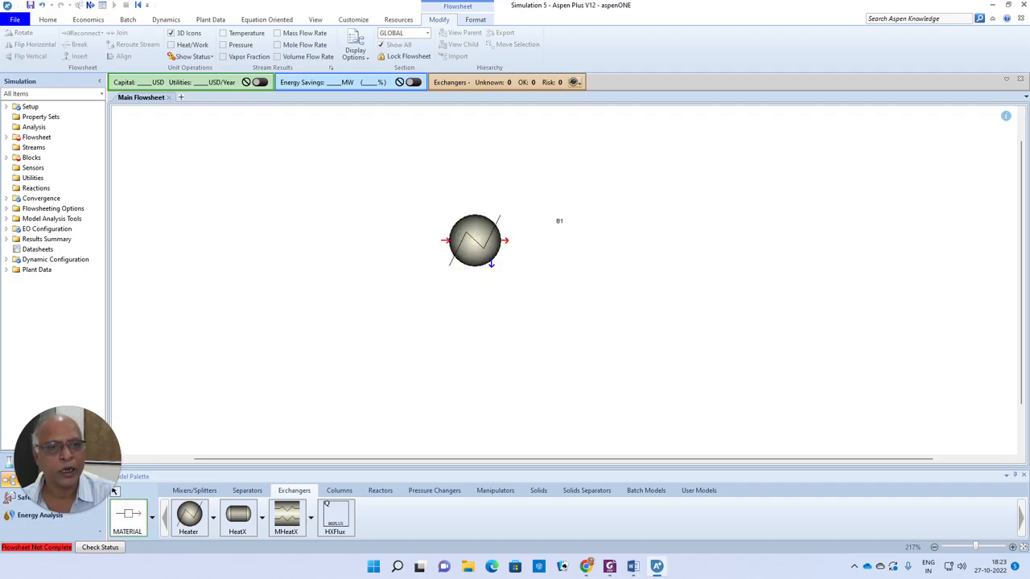
left_click(445, 240)
left_click(333, 240)
left_click(504, 240)
left_click(601, 239)
right_click(635, 198)
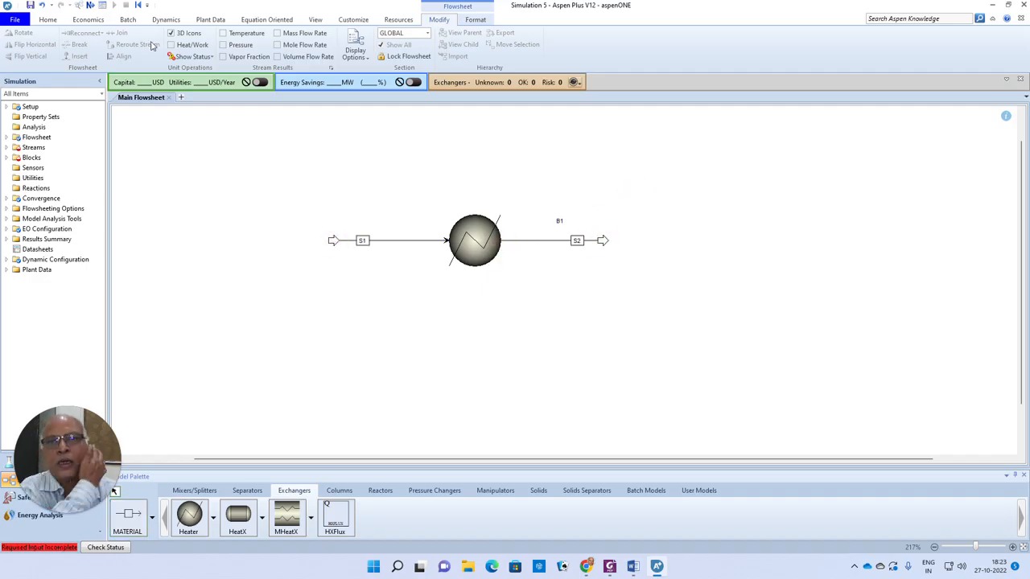
Open the input form of feed stream S1 and change the unit set to SI
left_click(90, 4)
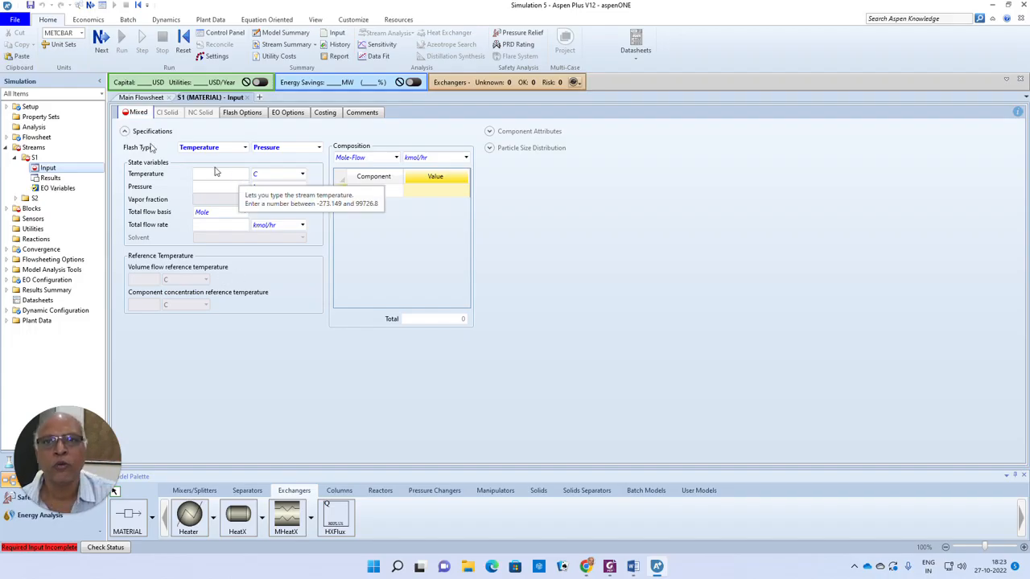
left_click(80, 33)
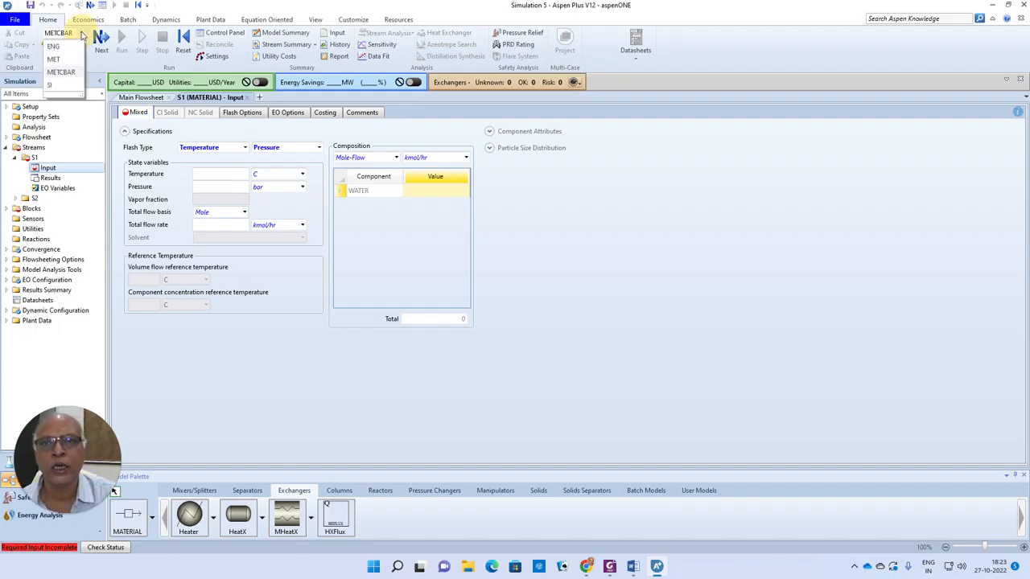
left_click(49, 87)
Set stream S1's temperature to 30 C and its pressure to 5 bar
left_click(231, 174)
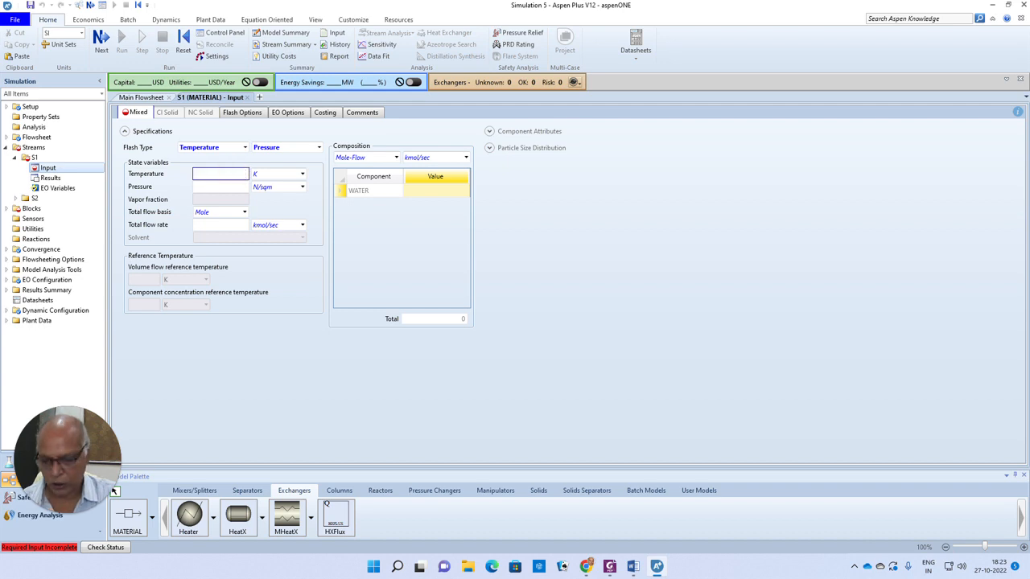
type("30")
left_click(301, 174)
left_click(267, 196)
left_click(234, 187)
type("5")
left_click(302, 187)
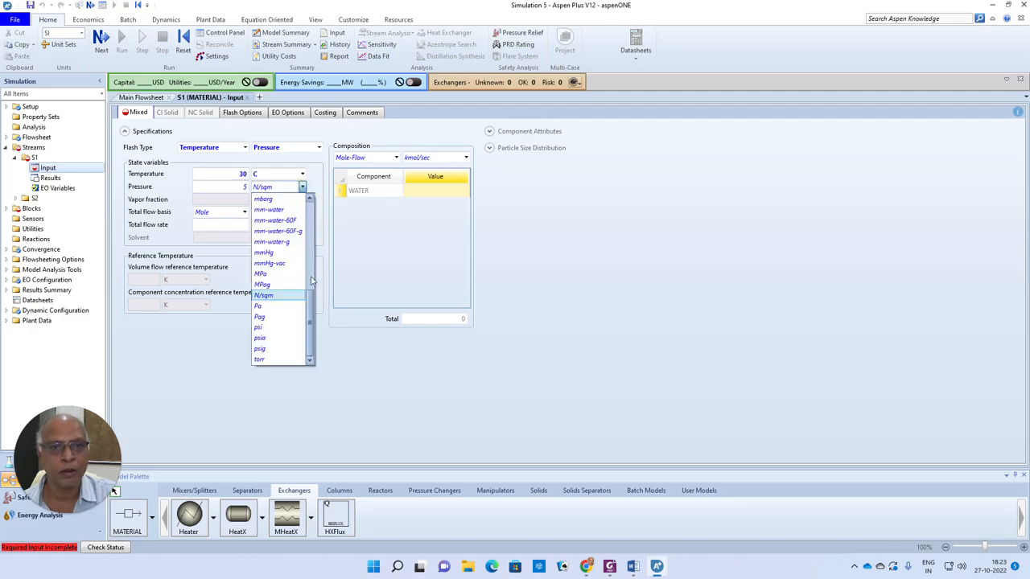
scroll(314, 192, "up", 3)
left_click(262, 221)
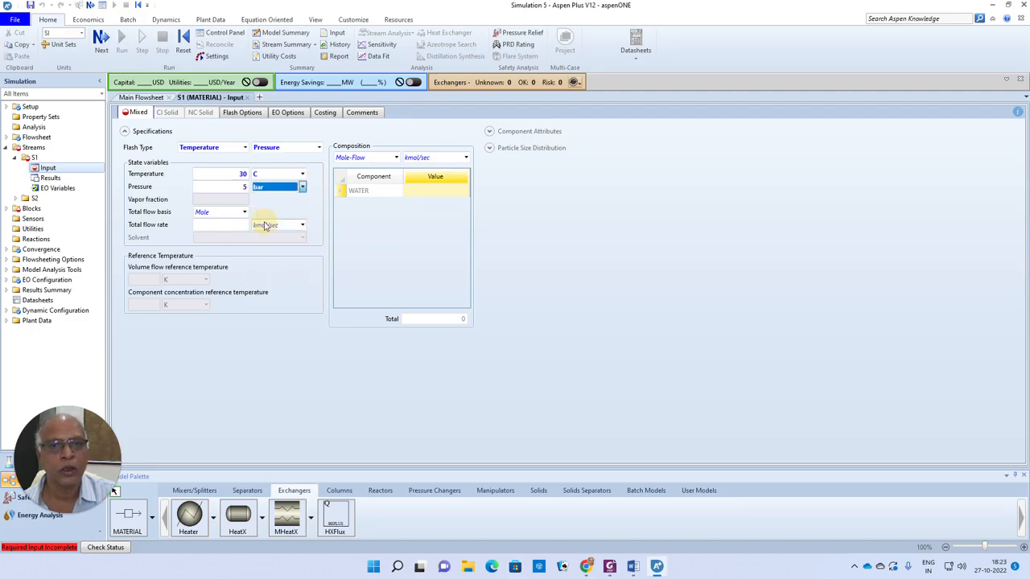
Set the WATER mole flow in stream S1 to 1 kmol/sec
left_click(440, 193)
type("1")
key("Return")
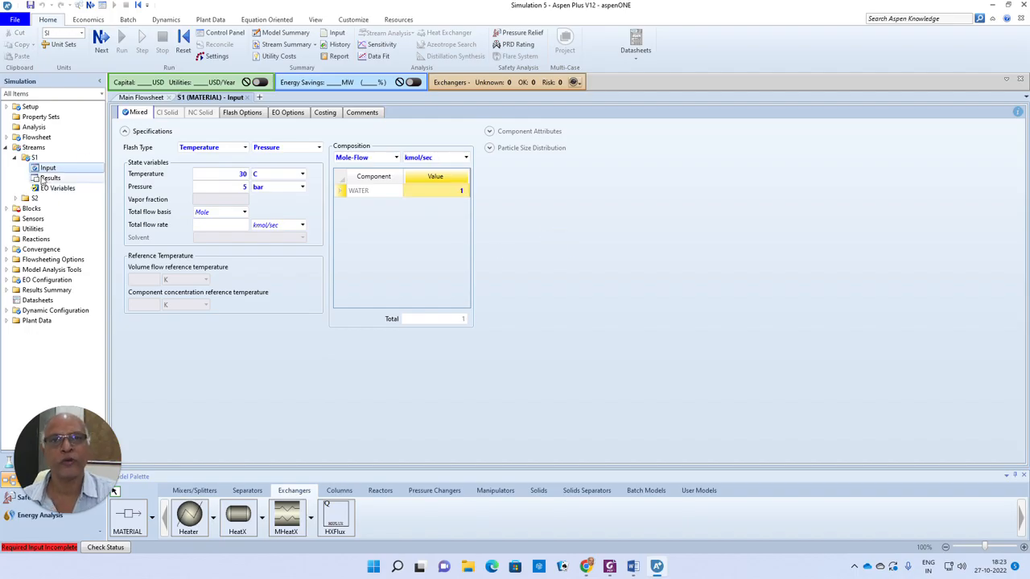
Proceed to the input form of heater B1 and set its outlet temperature to 50 C
left_click(101, 40)
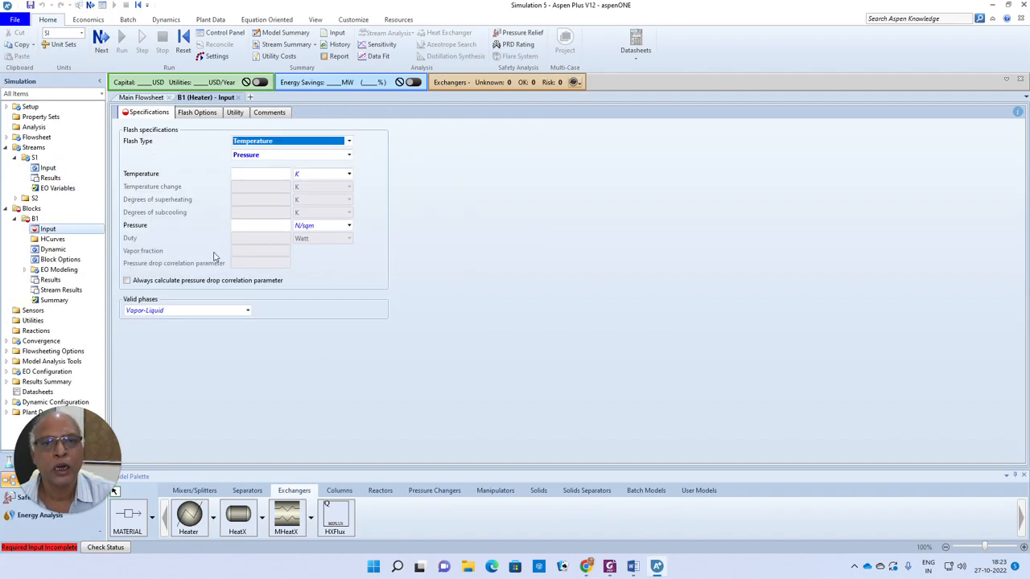
left_click(267, 174)
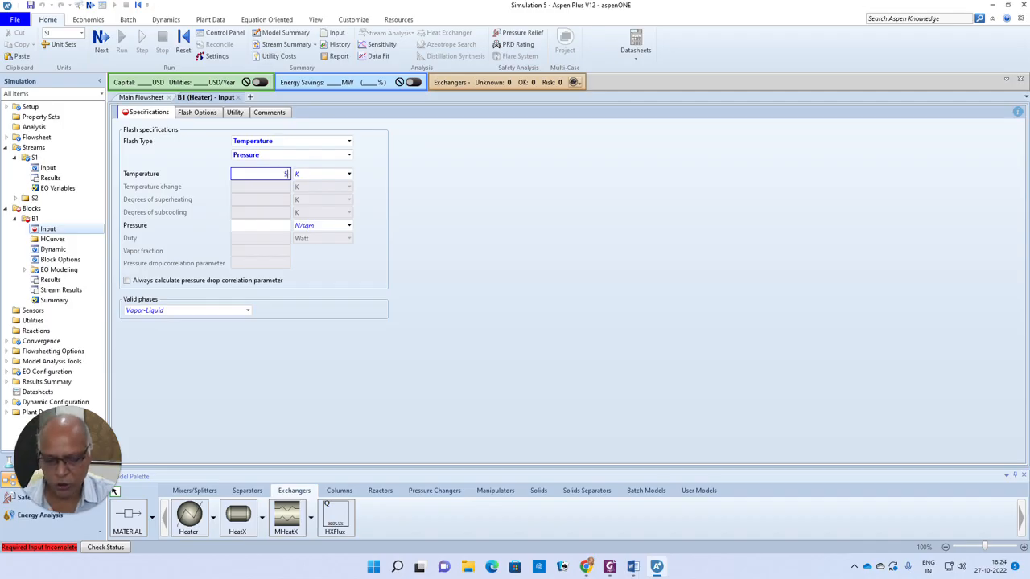
type("50")
left_click(349, 174)
left_click(302, 189)
Set heater B1's pressure specification to 0 bar
left_click(278, 227)
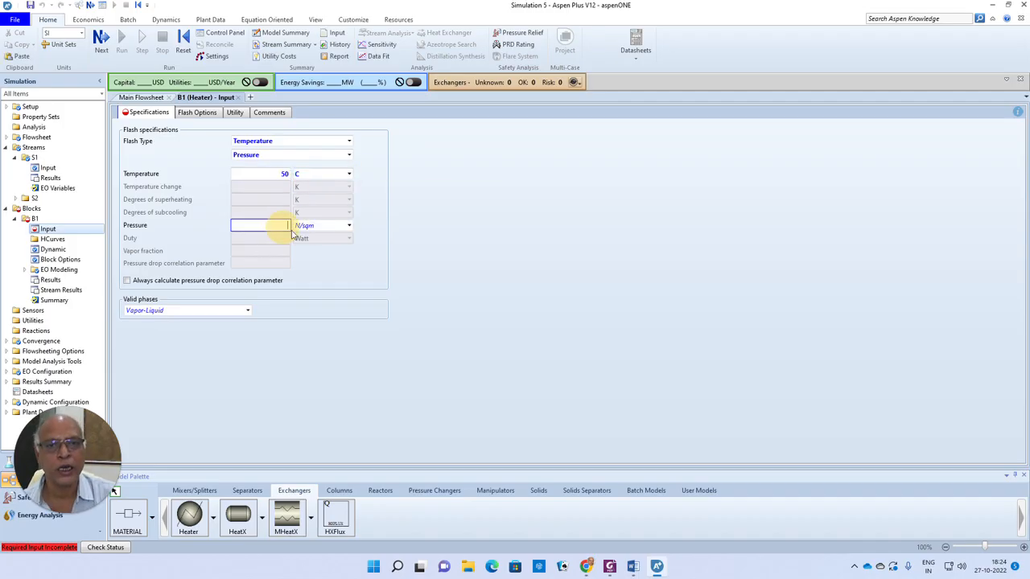
left_click(349, 225)
scroll(344, 298, "up", 10)
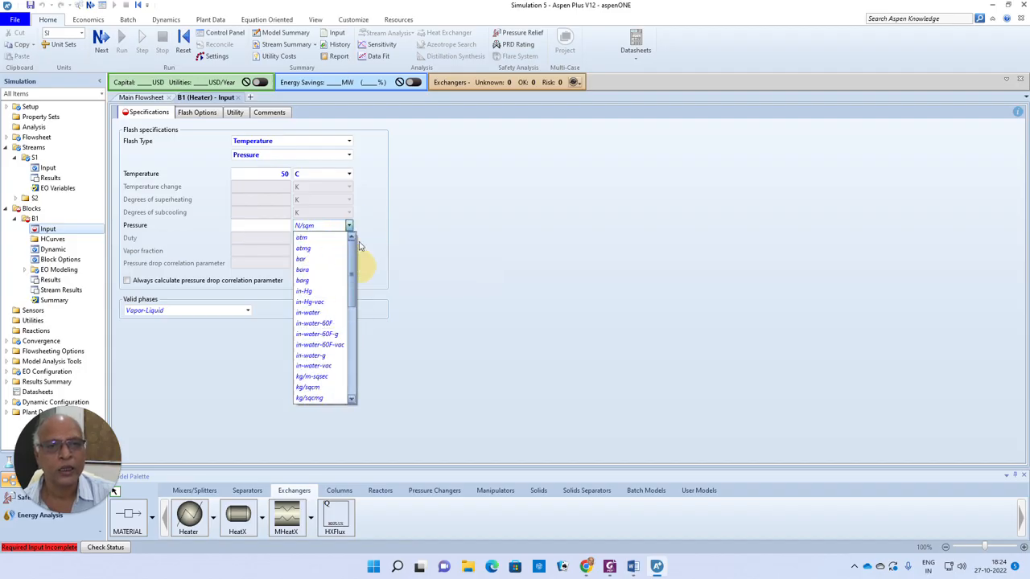
left_click(307, 259)
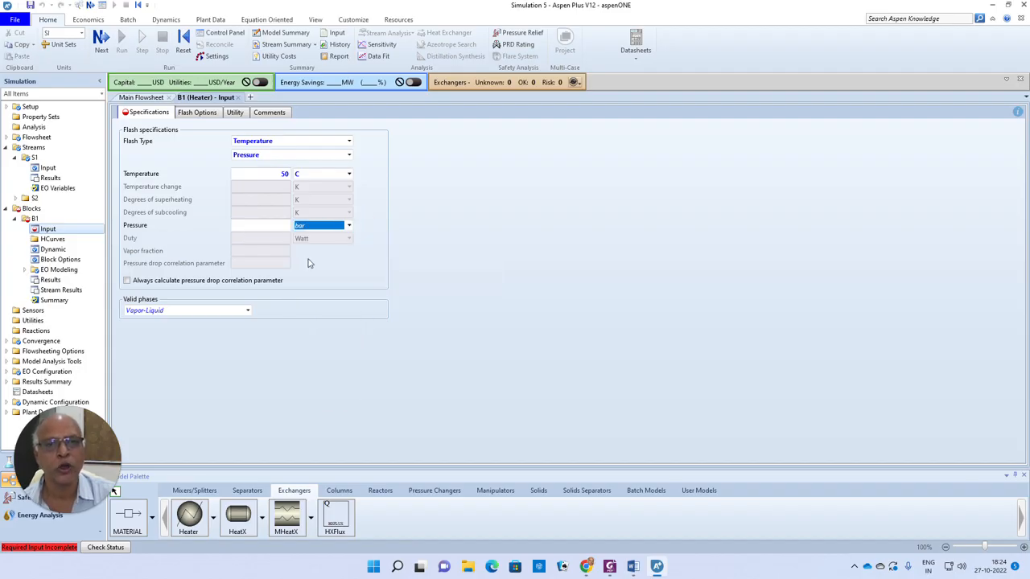
left_click(277, 229)
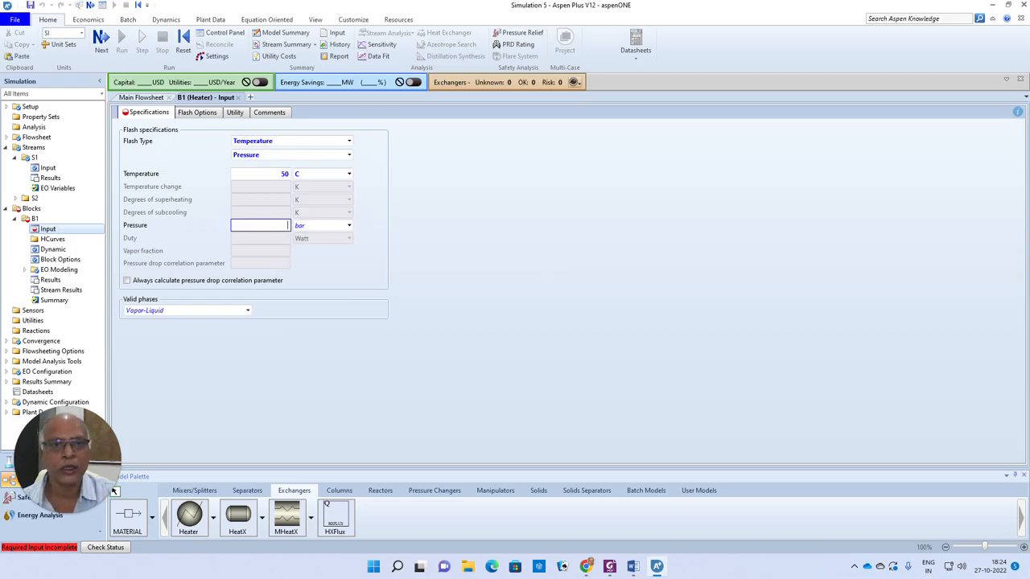
type("0")
left_click(449, 259)
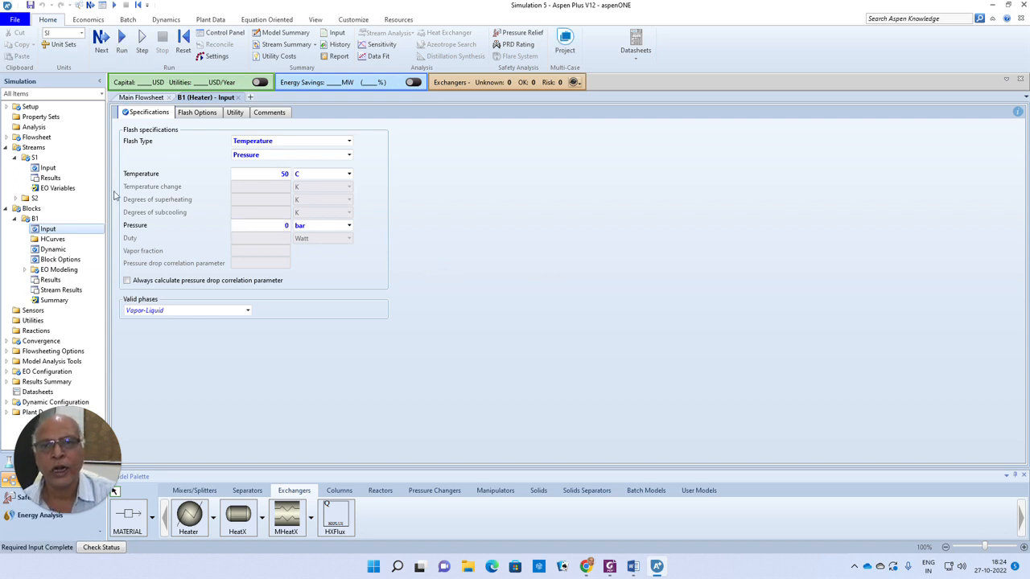
Create a new Calculator block under the flowsheeting options, accepting the default name
left_click(7, 350)
left_click(45, 371)
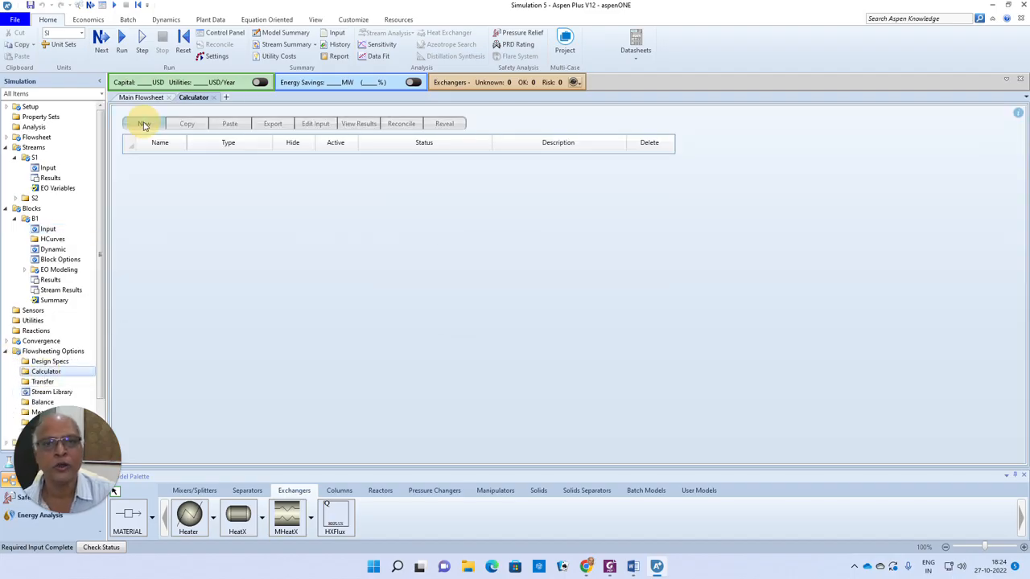
left_click(144, 123)
left_click(513, 302)
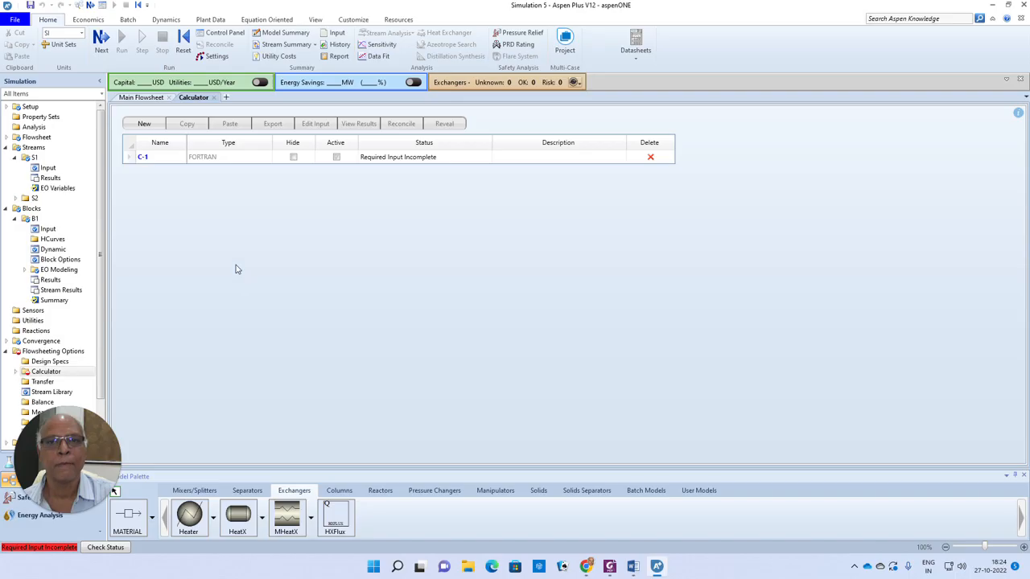
Define an import variable VF in the calculator, in the Streams category with type Stream-Var
left_click(167, 178)
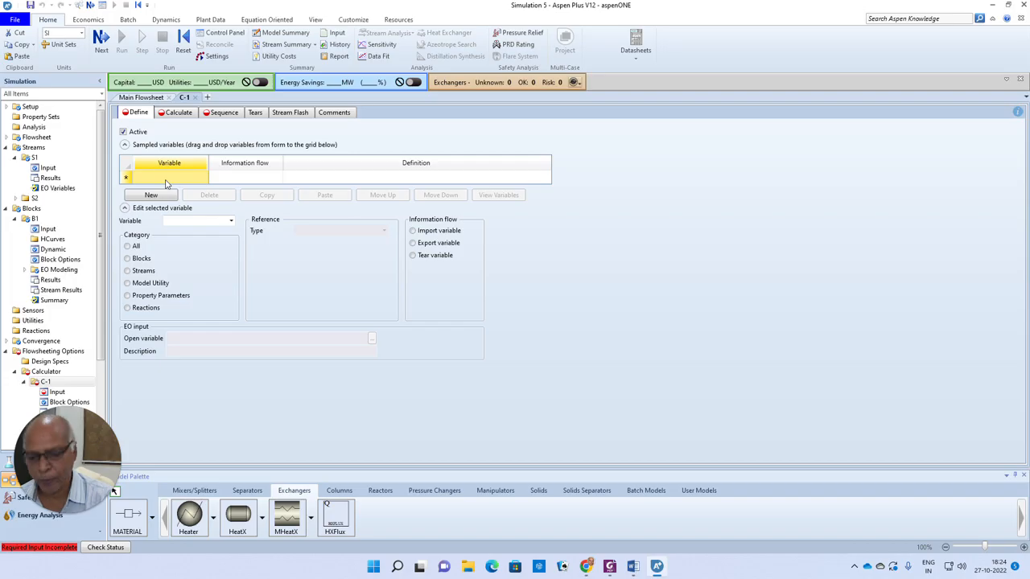
type("VF")
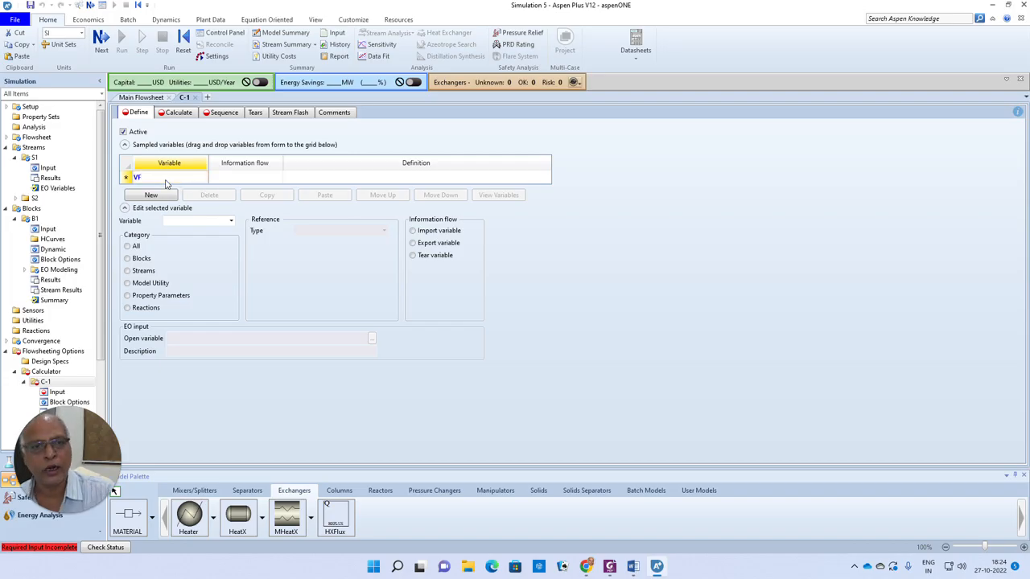
left_click(415, 231)
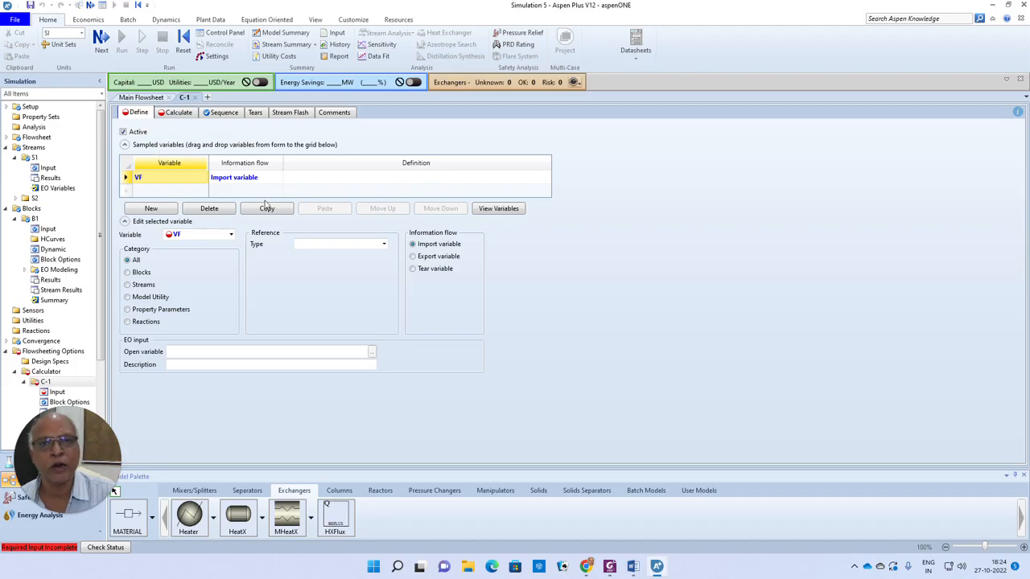
left_click(127, 285)
left_click(383, 244)
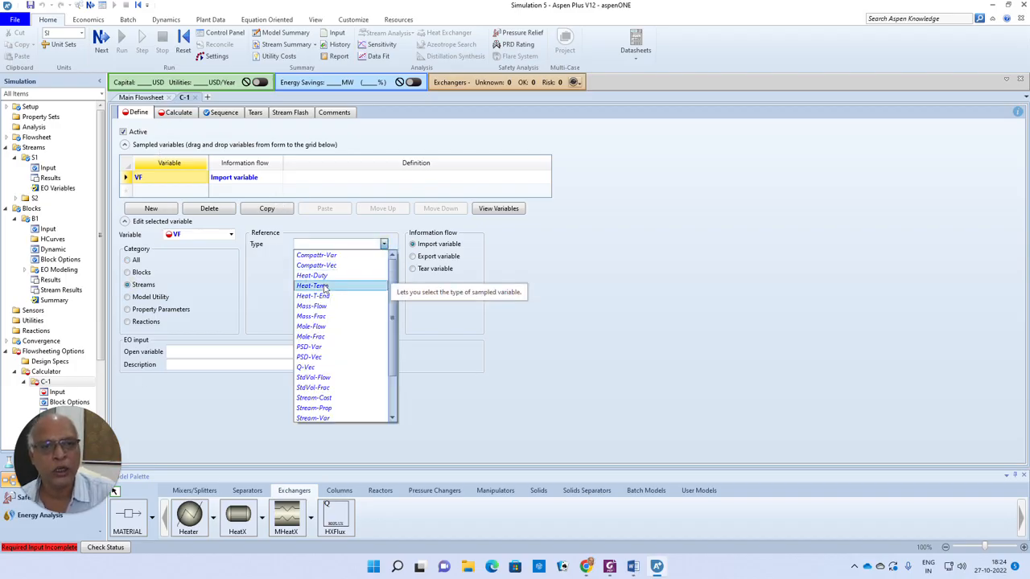
scroll(343, 391, "down", 2)
left_click(330, 378)
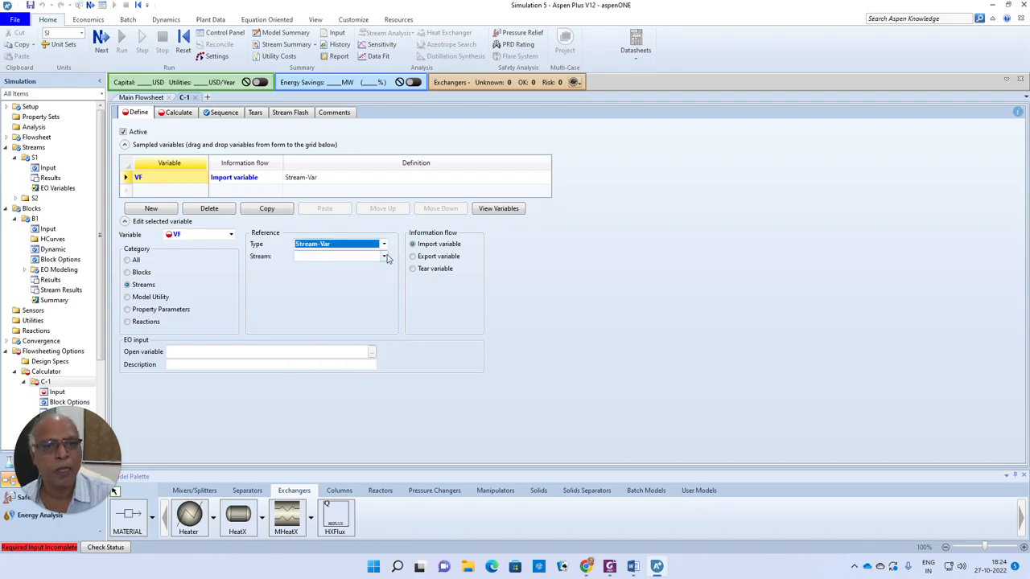
Reference VF to the STDVOL-FLOW variable of stream S1
left_click(385, 256)
left_click(312, 268)
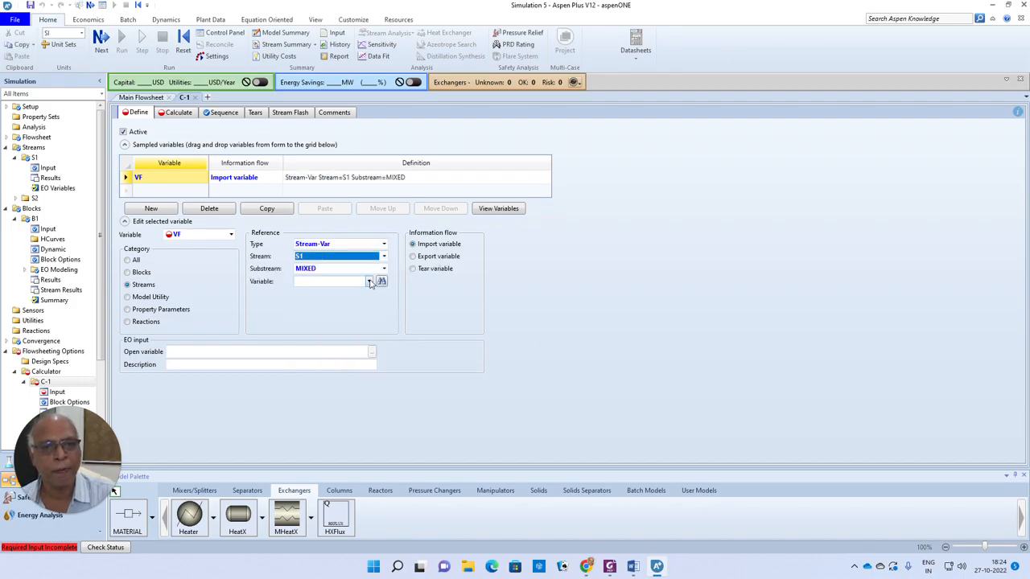
left_click(370, 282)
left_click(352, 396)
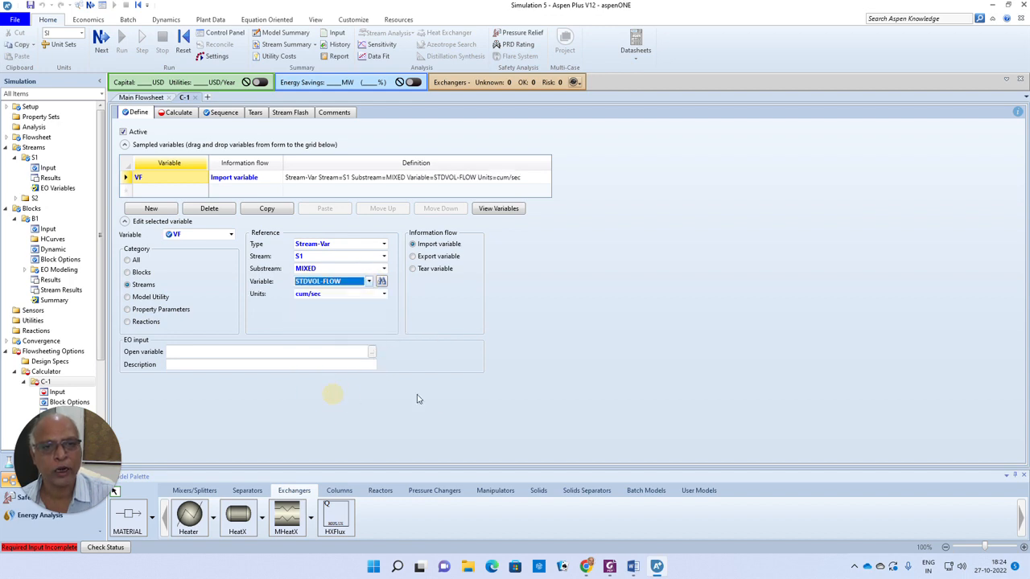
Add a calculator variable OUTP in the Blocks category and make it an export variable
left_click(146, 194)
type("OUTP")
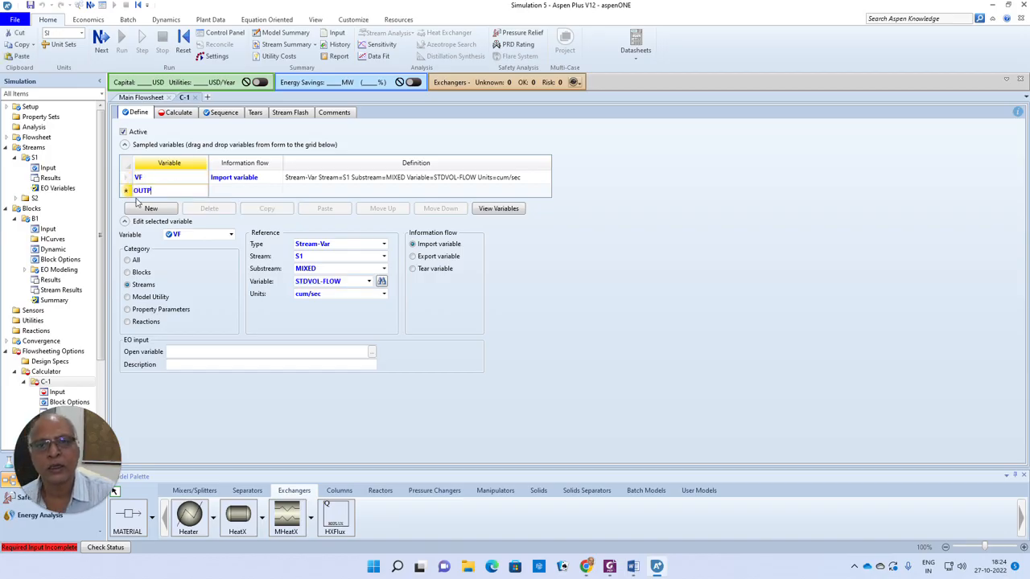
left_click(127, 193)
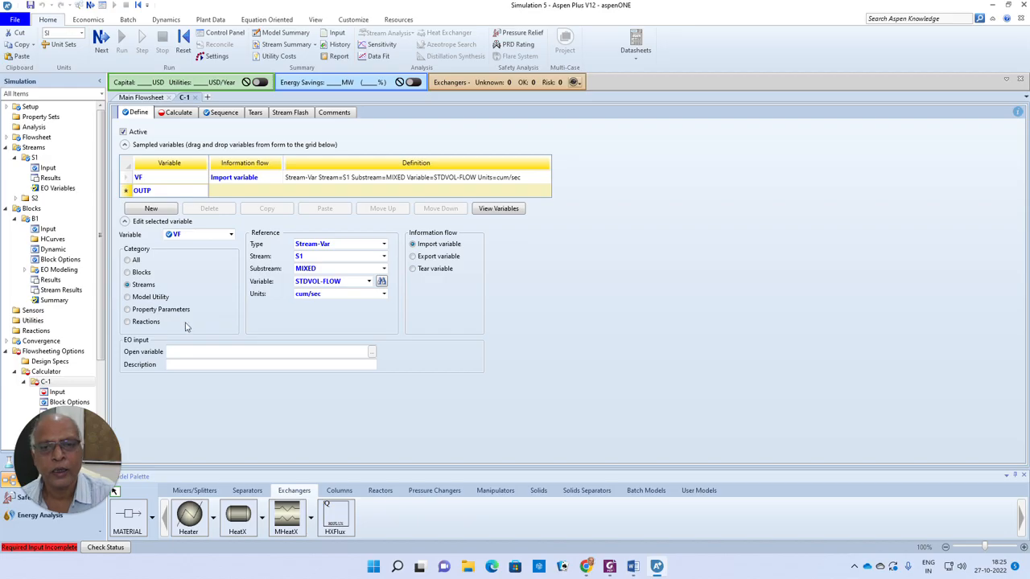
left_click(128, 275)
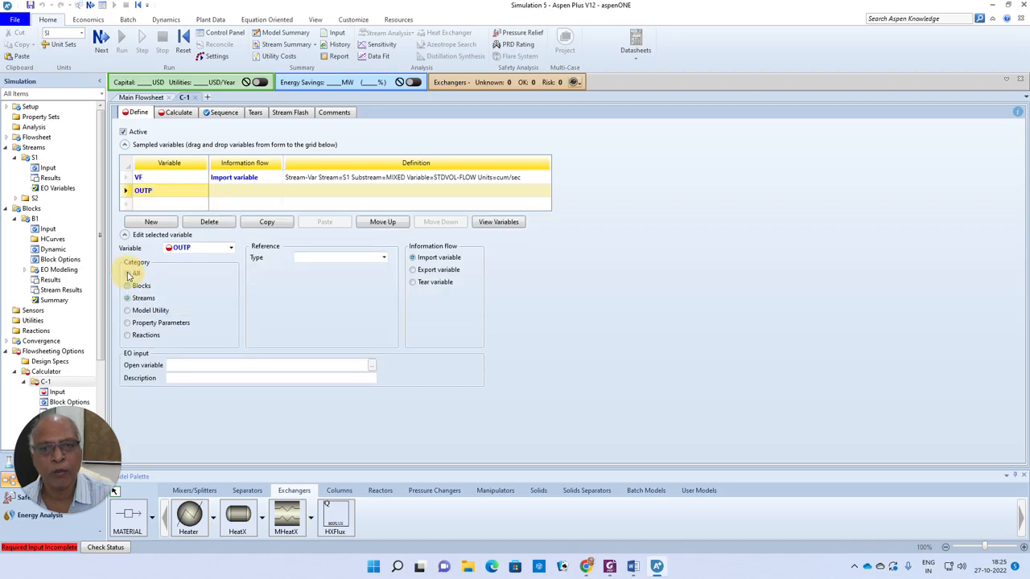
left_click(129, 288)
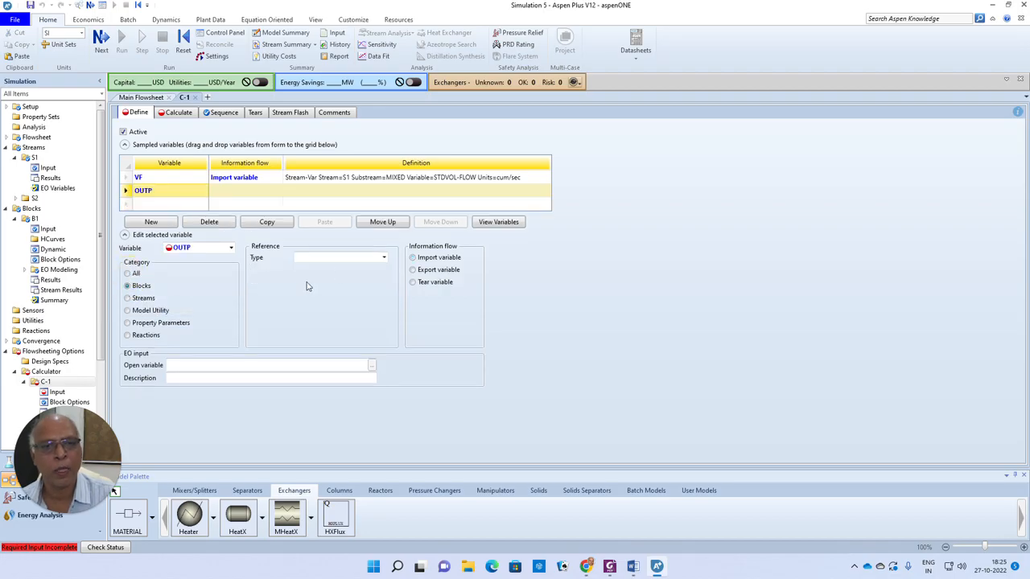
left_click(413, 269)
Reference OUTP as a Block-Var to the PRES variable of block B1, with units of bar
left_click(384, 257)
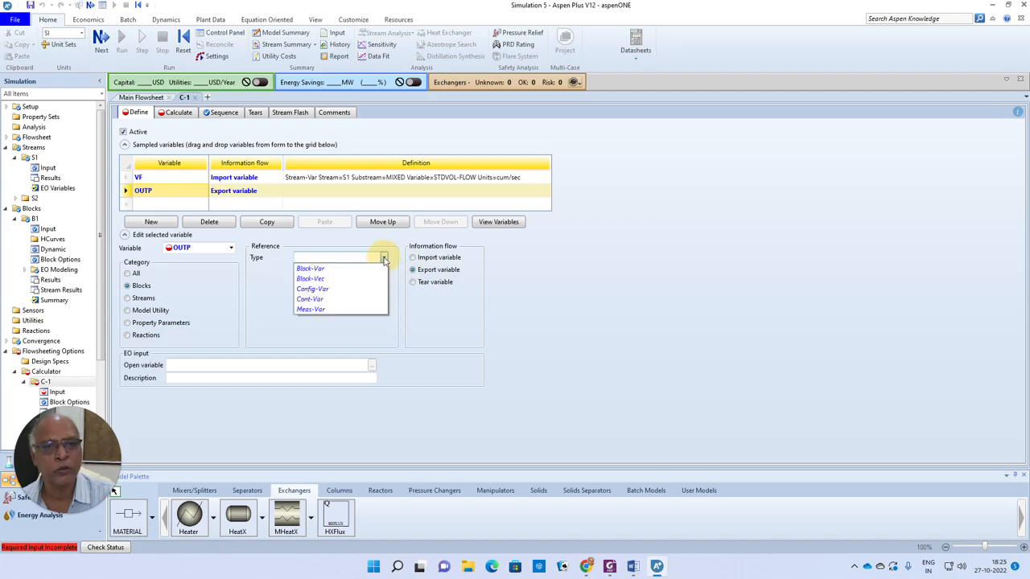
left_click(321, 278)
left_click(348, 271)
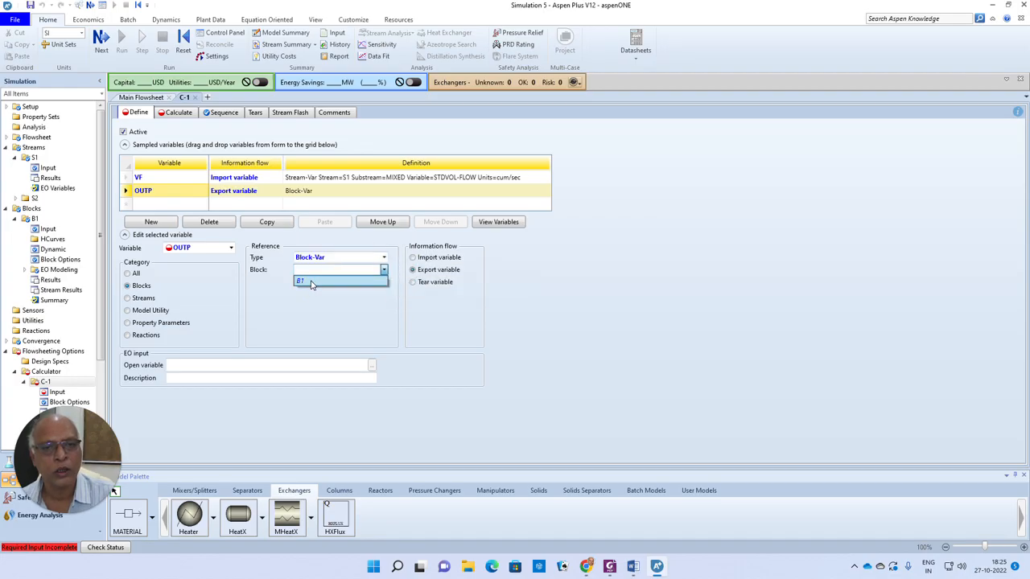
left_click(350, 280)
left_click(369, 282)
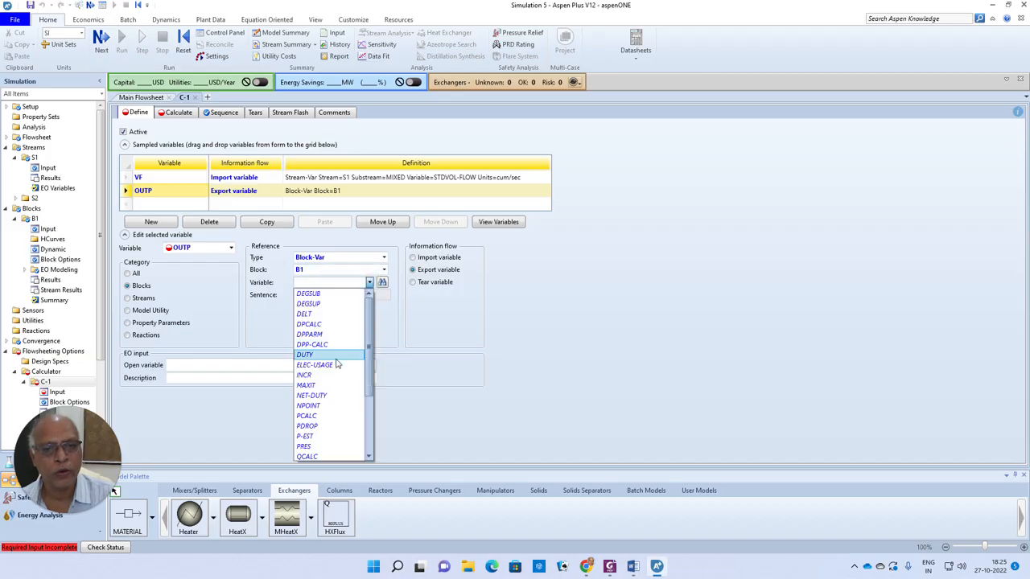
scroll(370, 337, "down", 2)
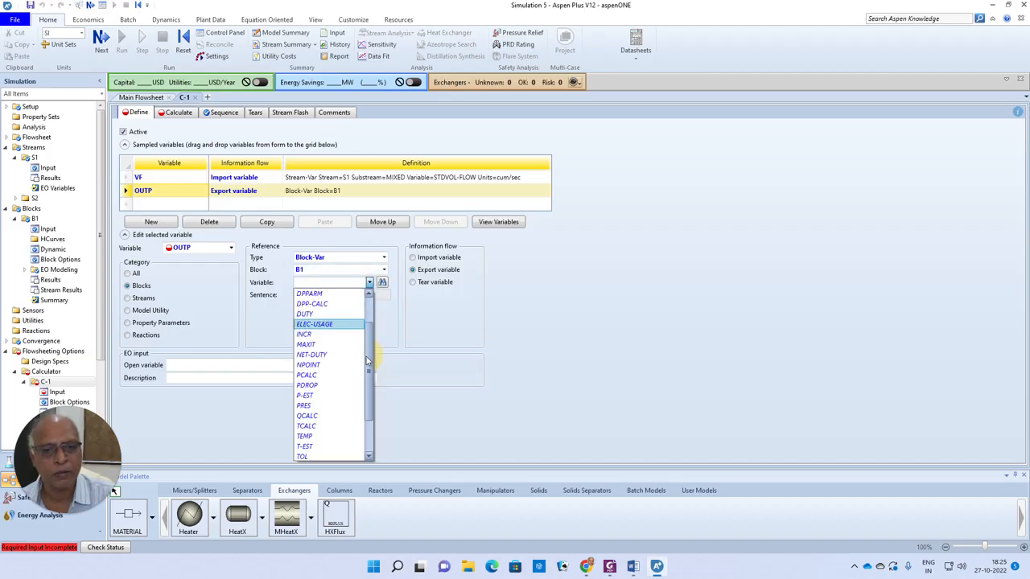
left_click(337, 405)
left_click(384, 307)
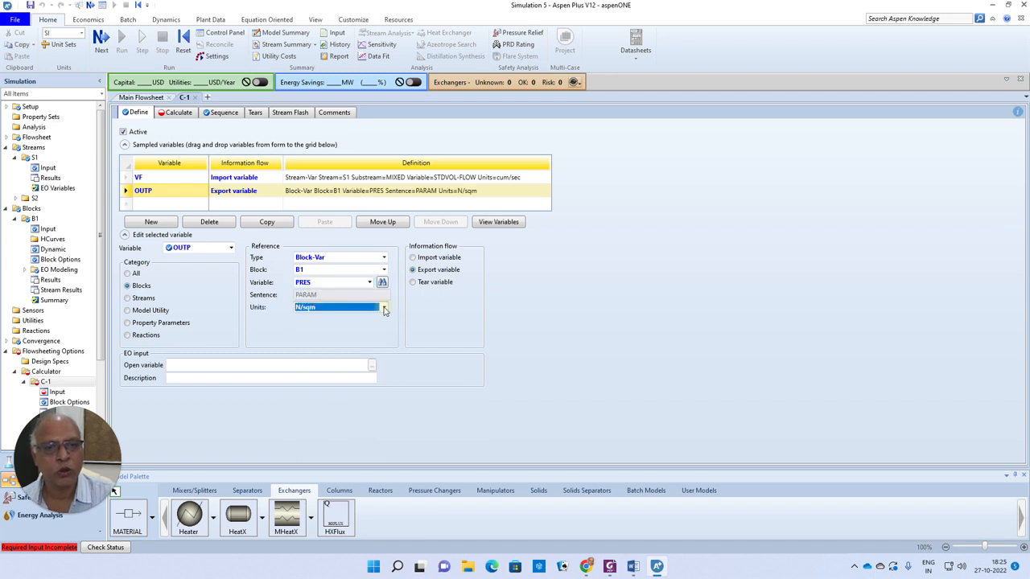
scroll(379, 333, "up", 6)
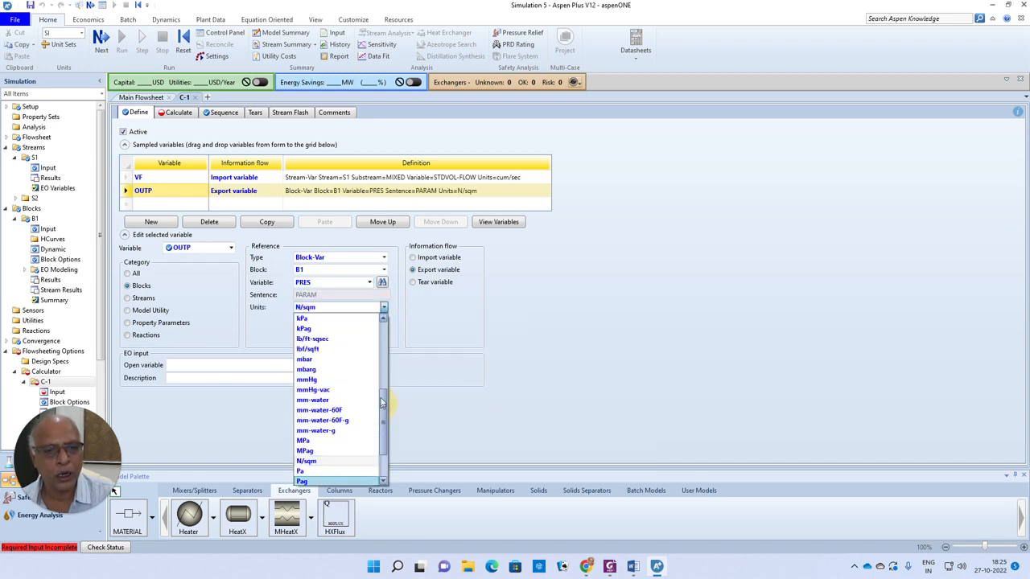
left_click(304, 339)
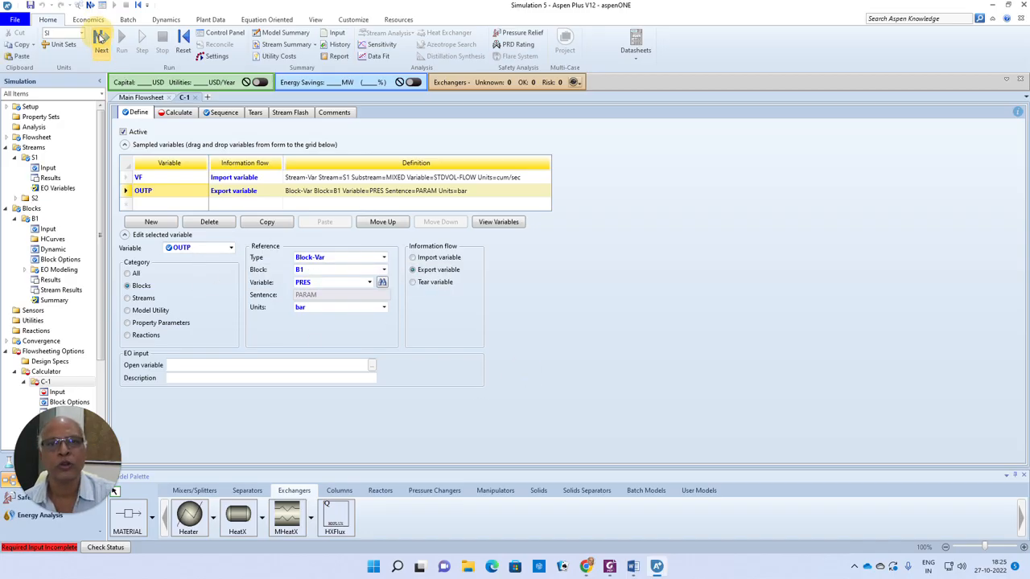
Enter the Fortran statement OUTP = 5 - (0.1*VF) for the calculator and run the simulation
left_click(101, 38)
left_click(165, 177)
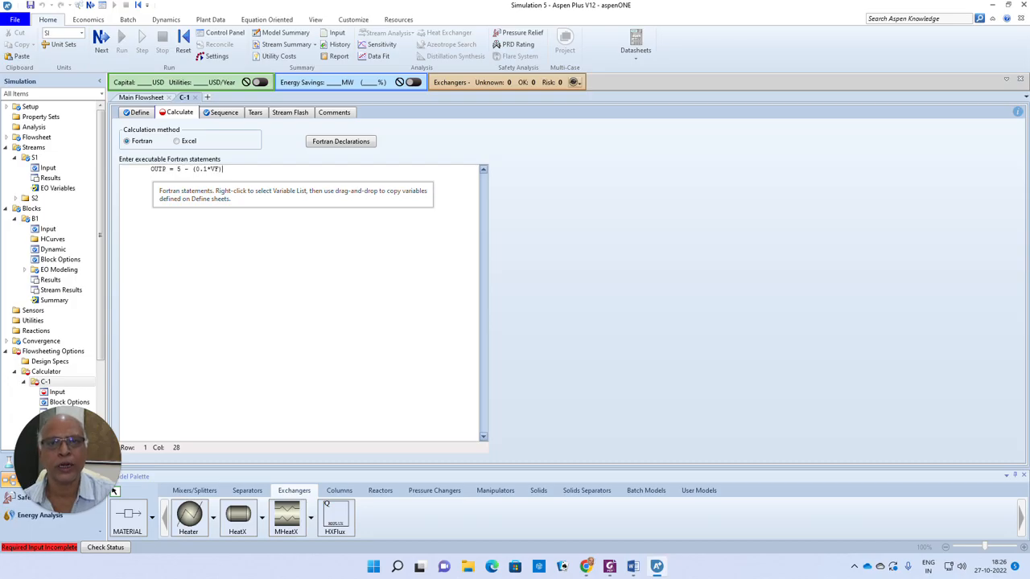
left_click(430, 146)
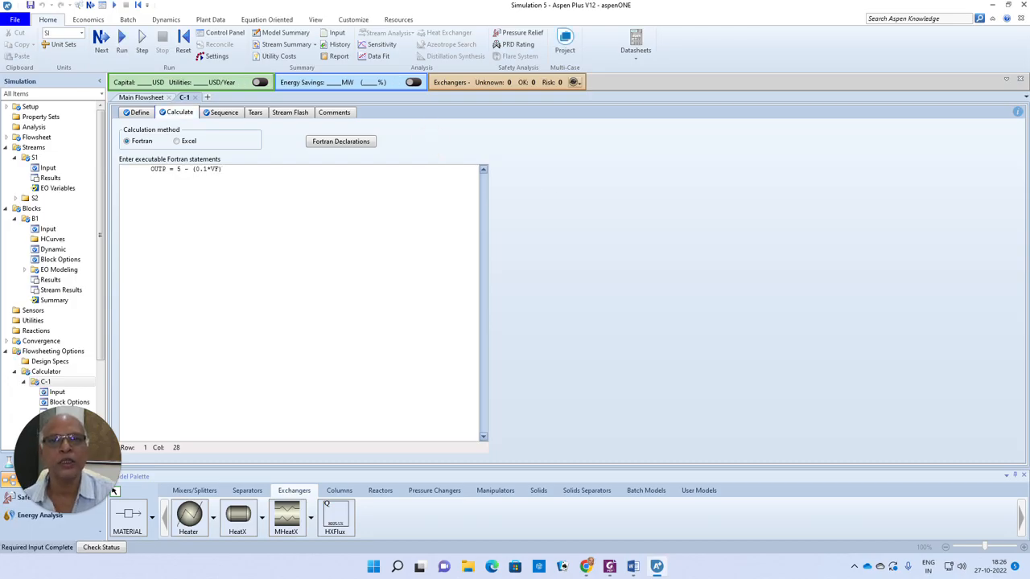
left_click(102, 37)
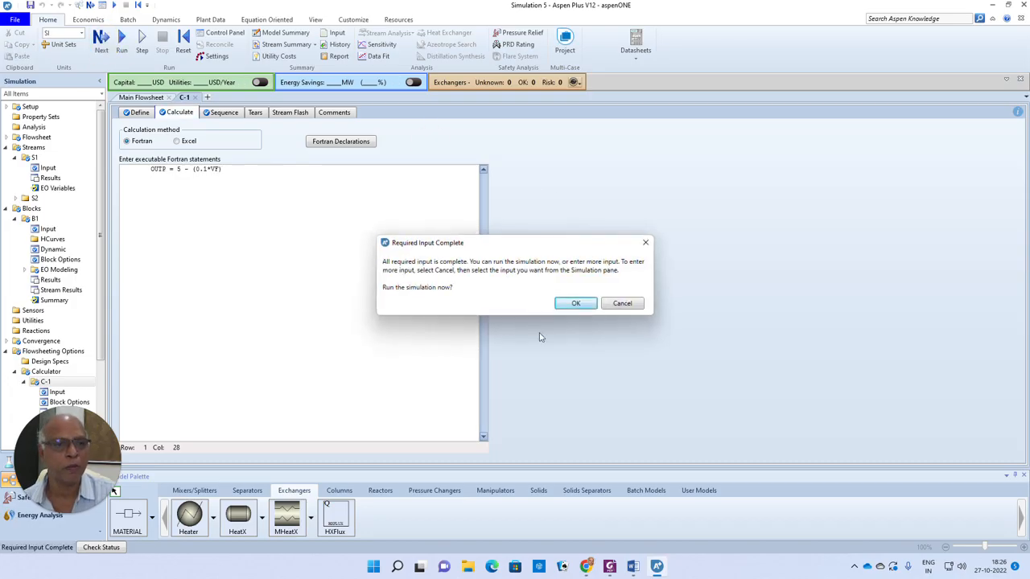
left_click(576, 304)
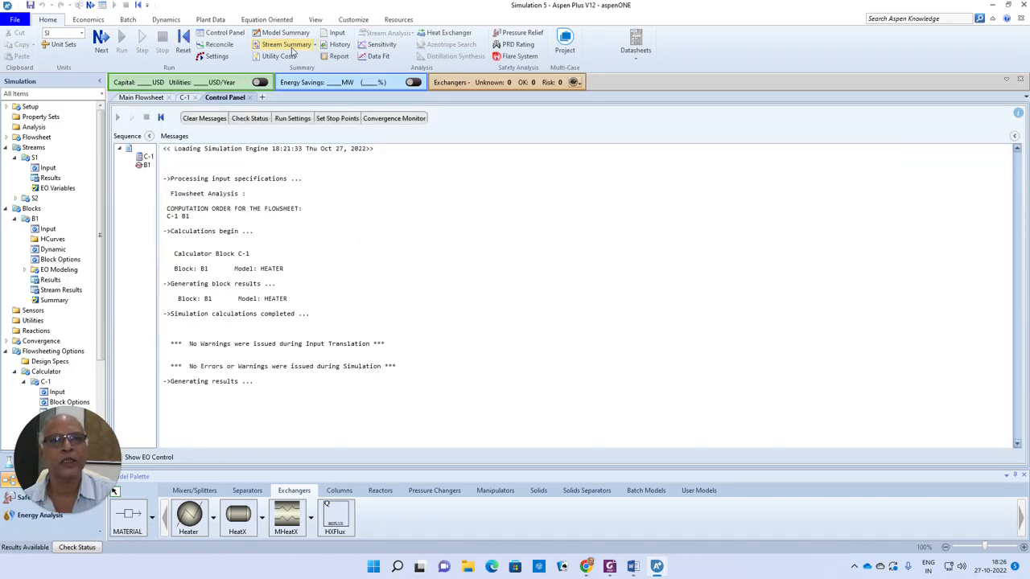
Check the stream summary and the values calculator C-1 read and wrote for its defined variables
left_click(288, 45)
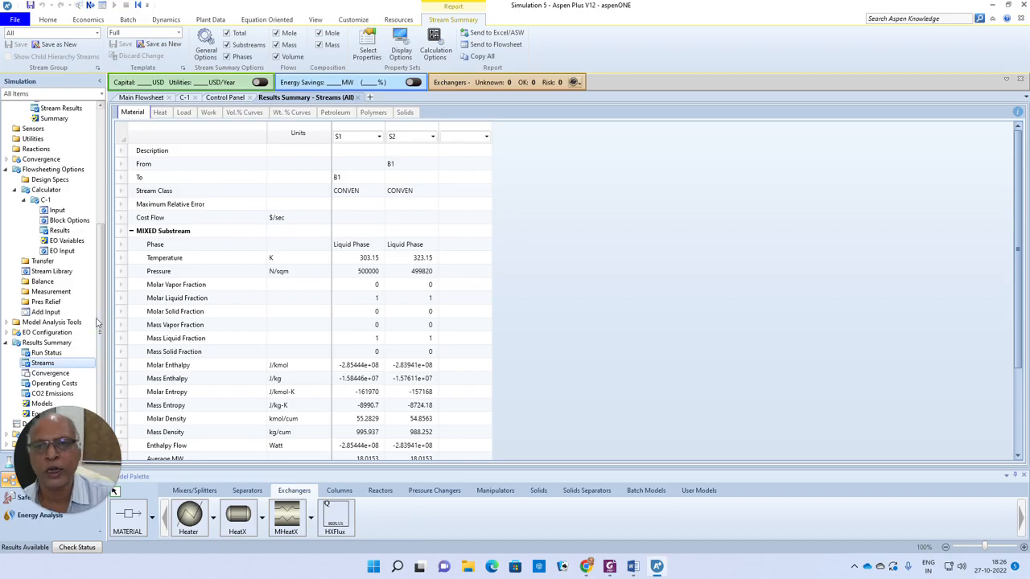
left_click(60, 230)
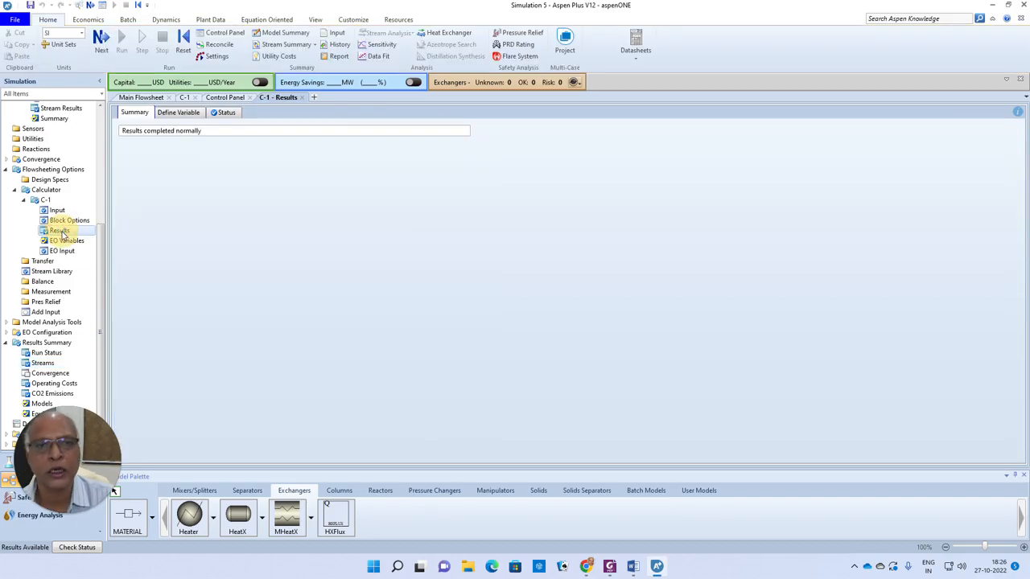
left_click(178, 114)
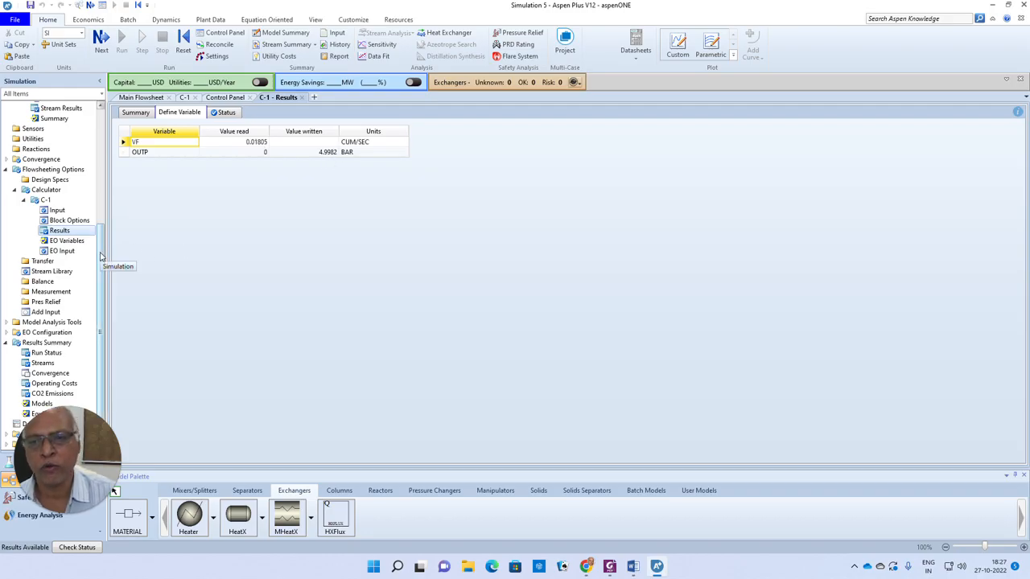
Create a new sensitivity analysis under the model analysis tools, accepting the default name
left_click(7, 321)
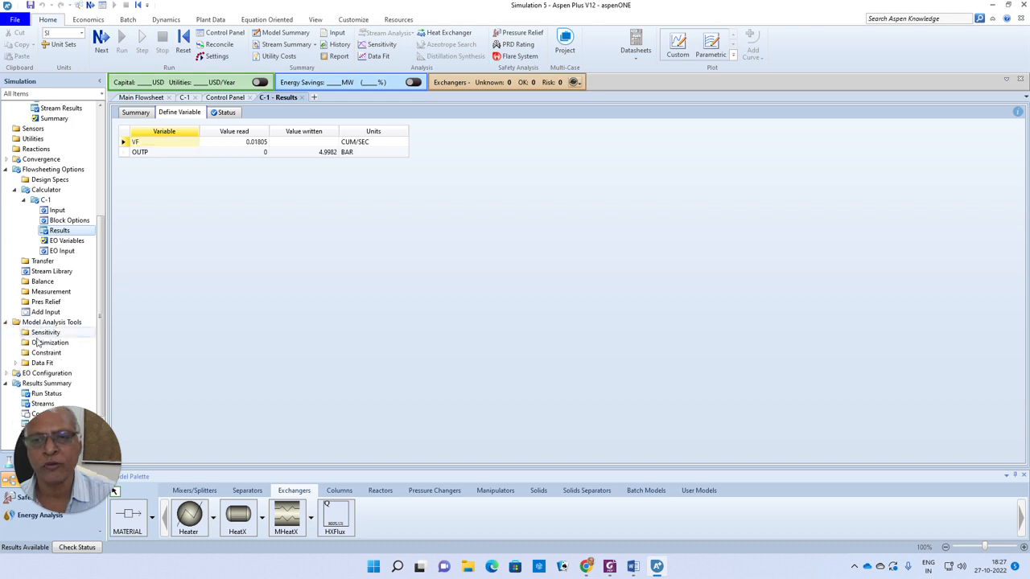
left_click(46, 333)
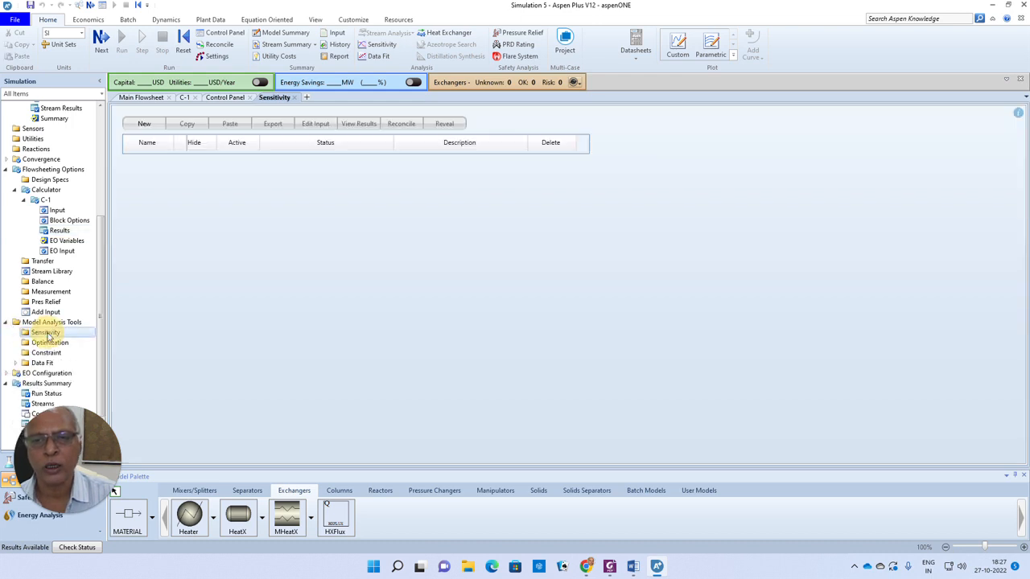
left_click(144, 123)
left_click(514, 298)
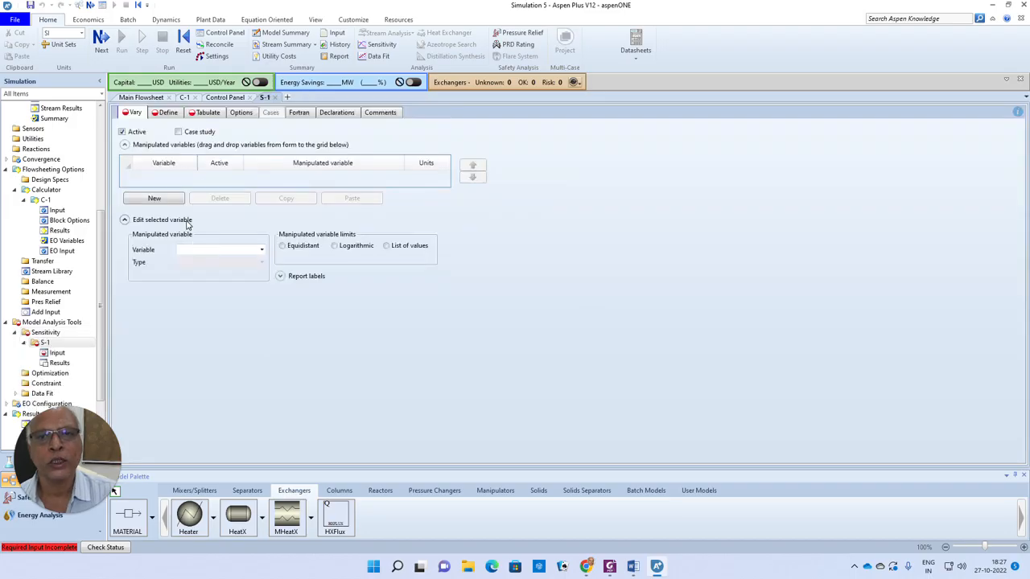
Add a manipulated variable of type Mole-Flow for component WATER in stream S1
left_click(157, 200)
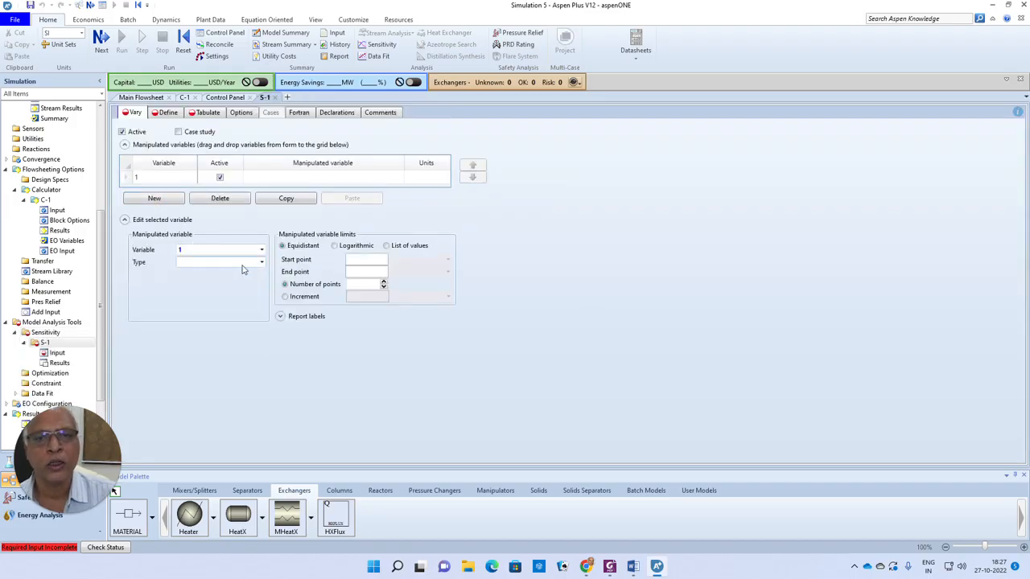
left_click(261, 262)
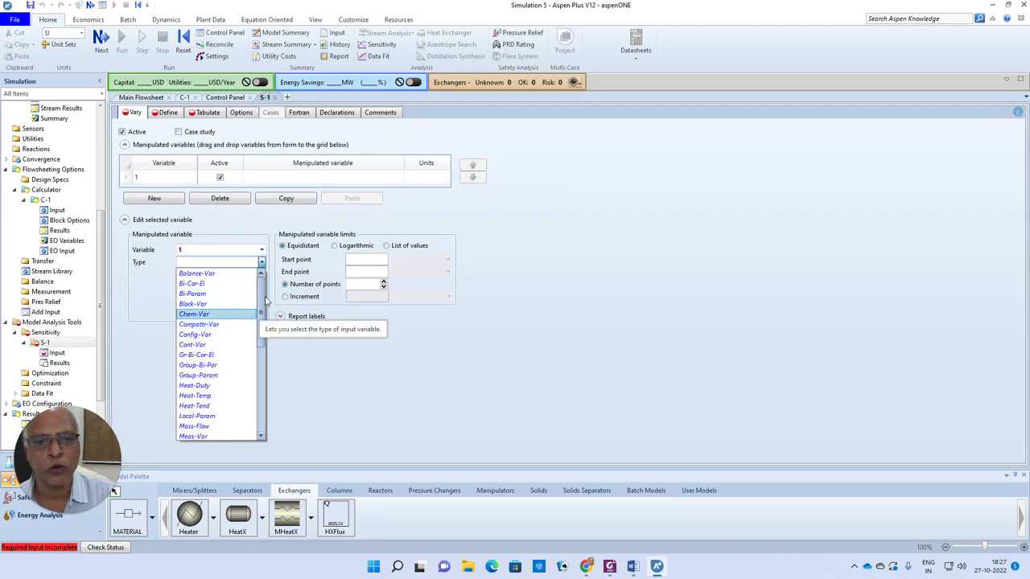
left_click_drag(259, 299, 259, 319)
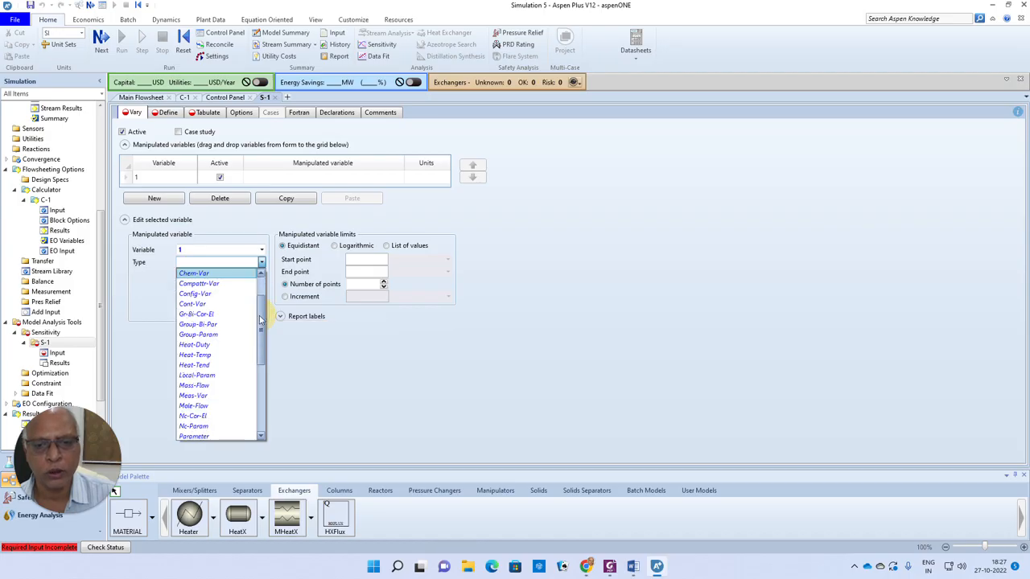
scroll(215, 419, "down", 1)
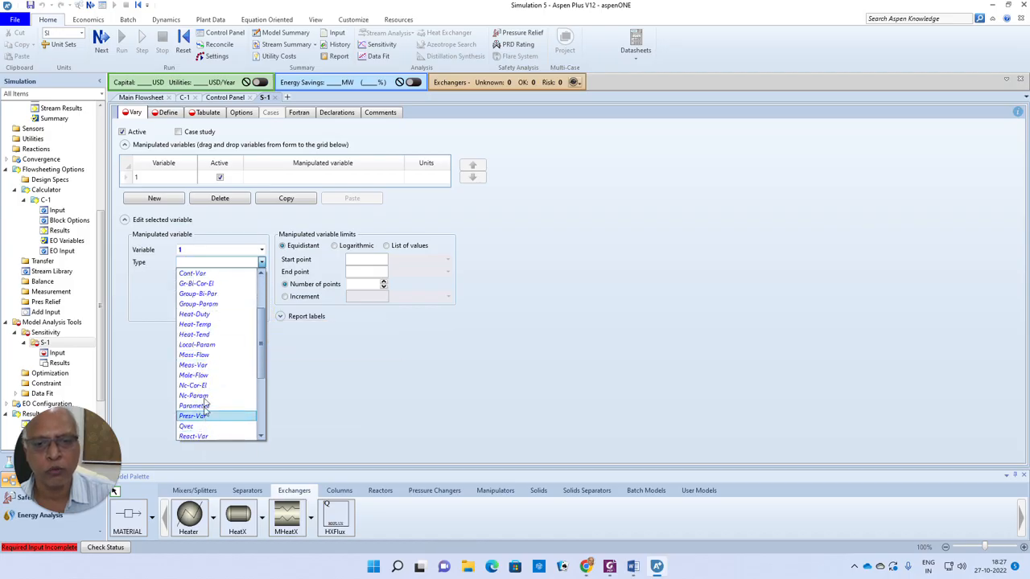
left_click(196, 375)
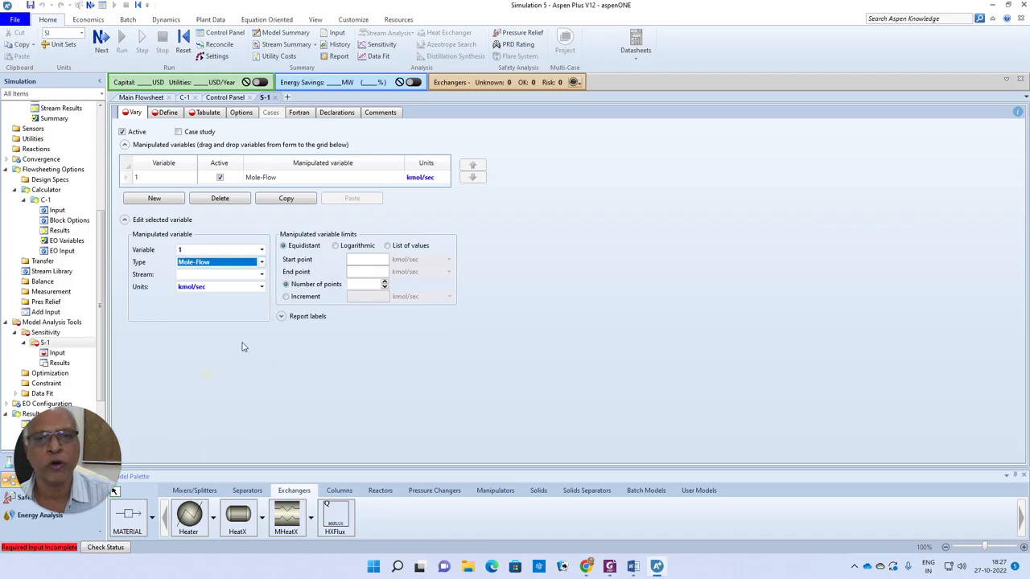
left_click(261, 276)
left_click(208, 288)
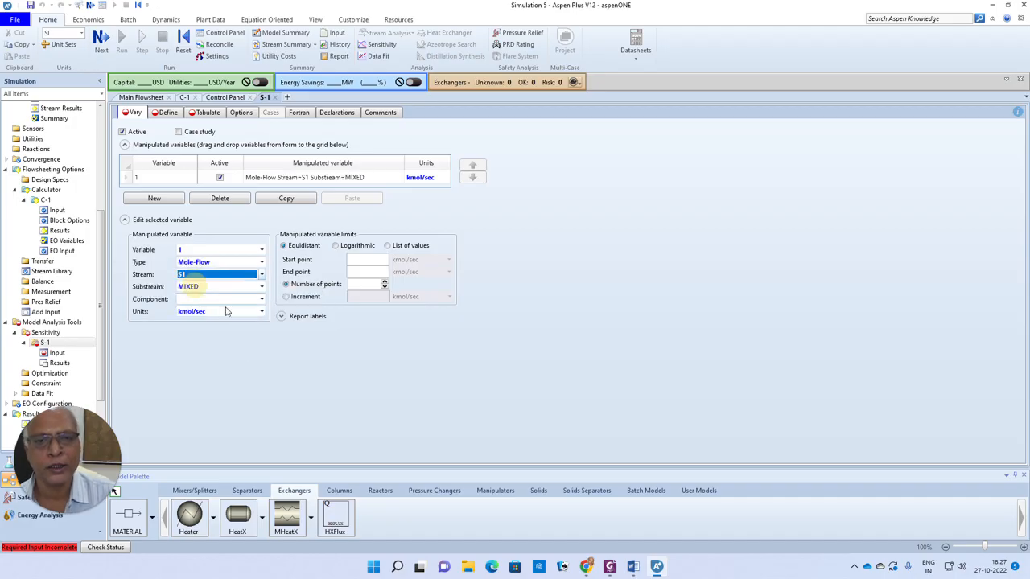
left_click(262, 299)
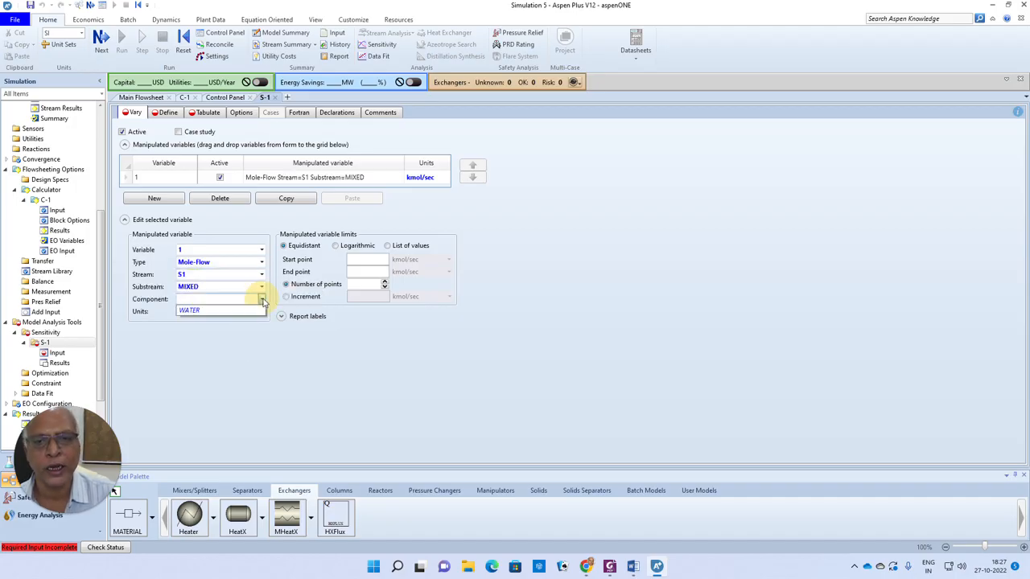
left_click(212, 312)
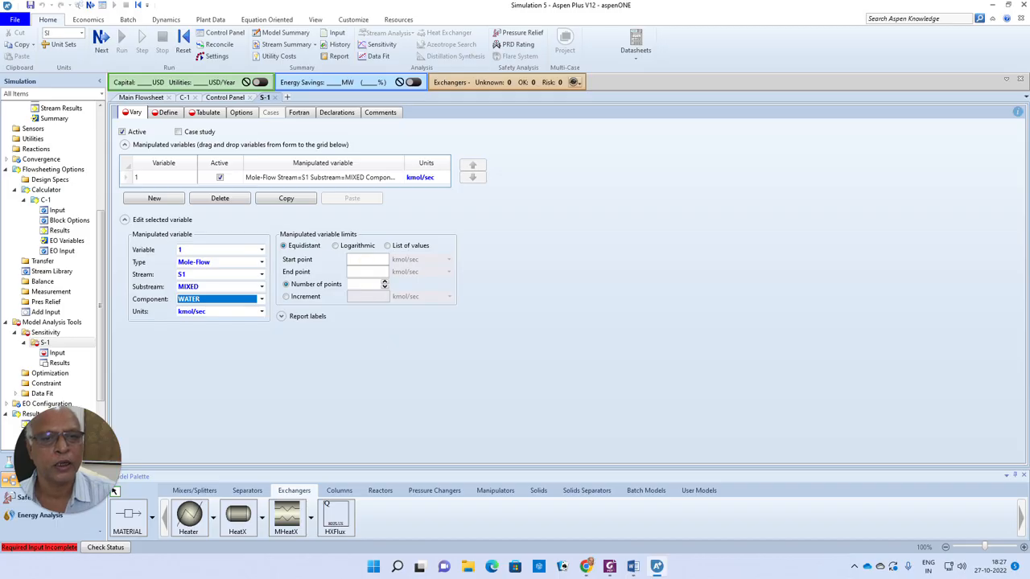
Set the manipulated variable's equidistant limits from 1 to 10 kmol/sec with an increment of 1
left_click(366, 259)
type("1")
left_click(367, 272)
type("1")
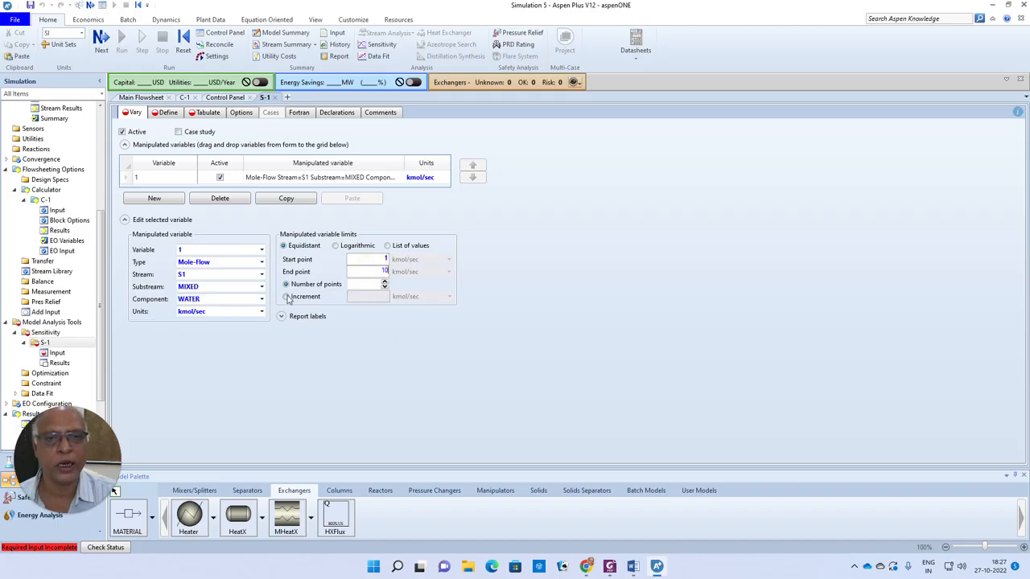
left_click(286, 296)
left_click(378, 296)
type("1")
left_click(507, 335)
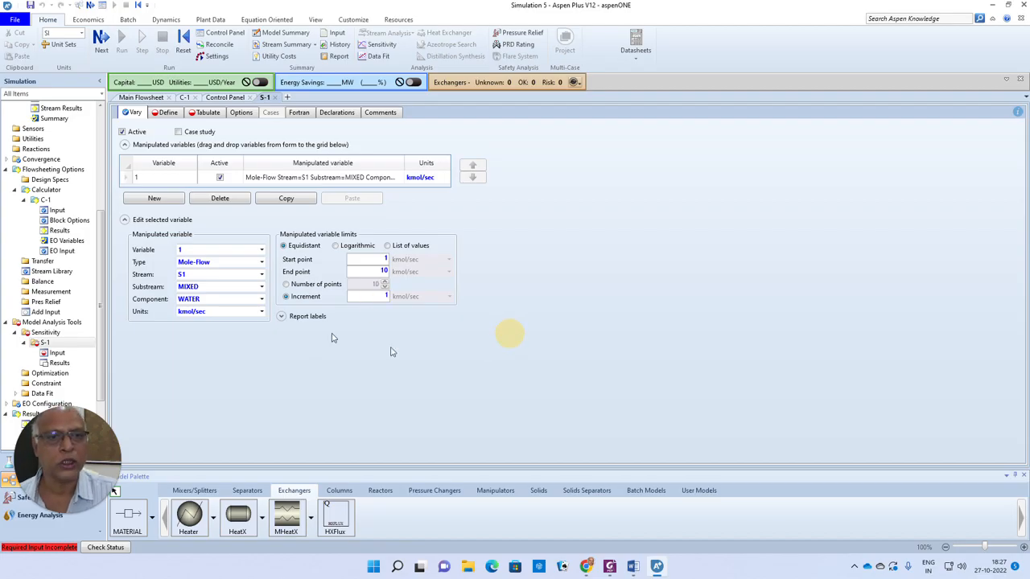
Add a sampled variable named PRE to the sensitivity analysis, using the Streams category
left_click(100, 39)
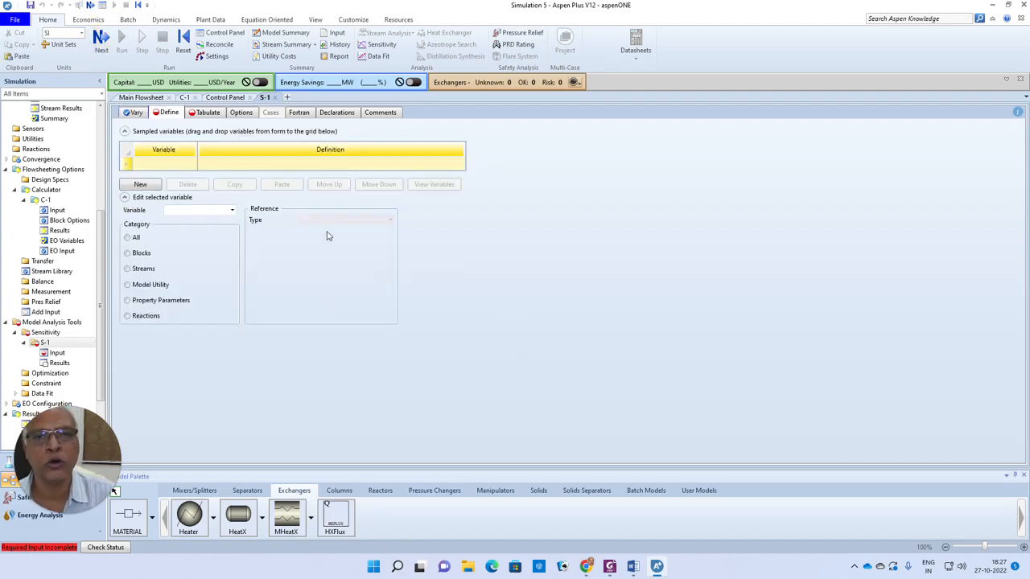
left_click(164, 165)
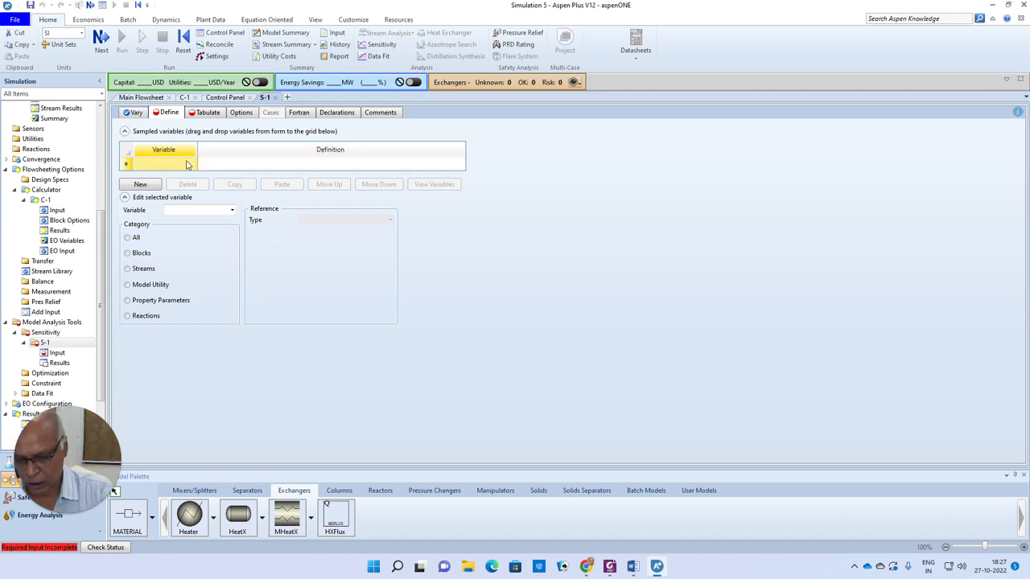
type("PRE")
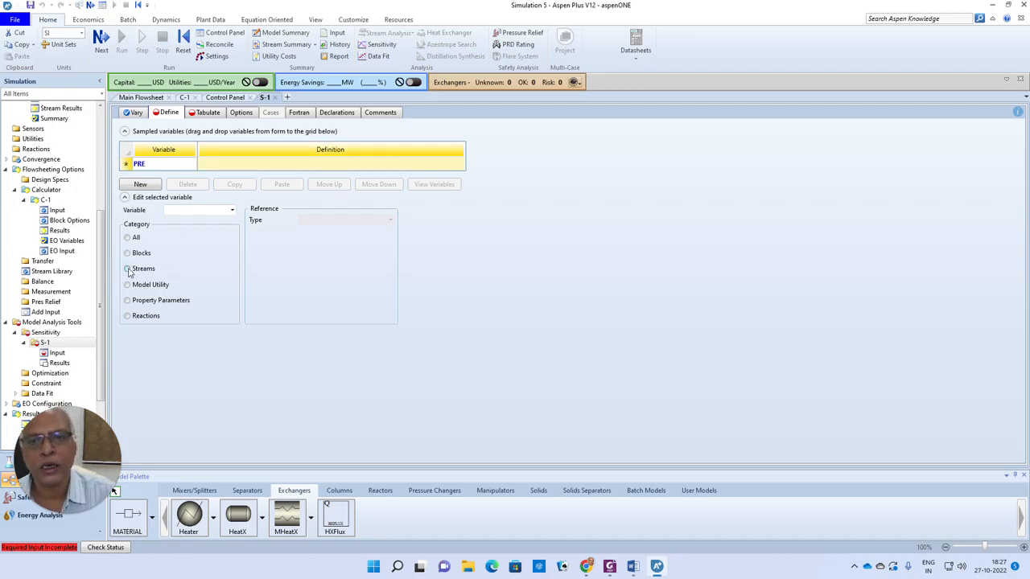
left_click(128, 272)
left_click(127, 283)
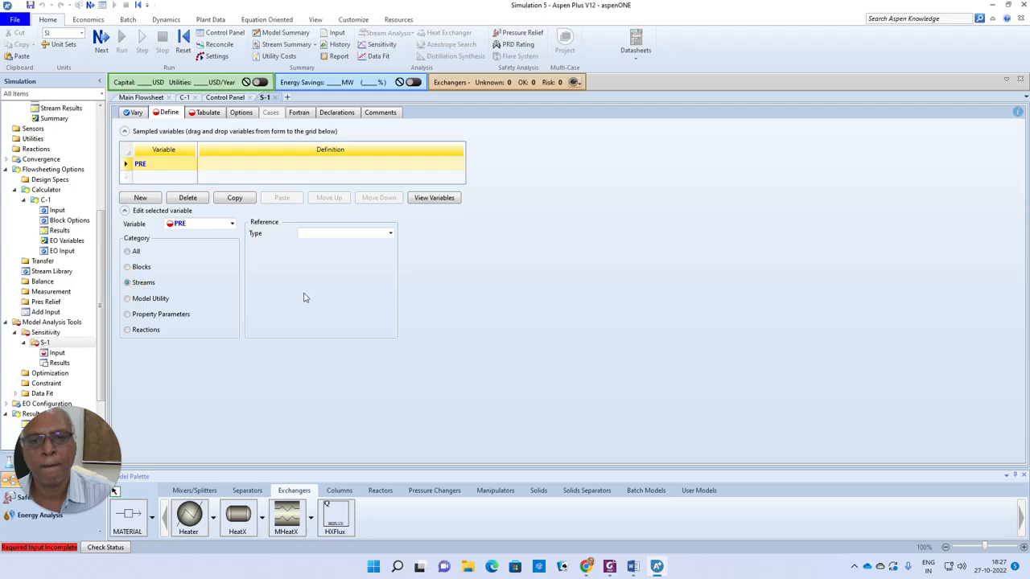
Define PRE as a Stream-Var reference to PRES of stream S2, with units of bar
left_click(390, 234)
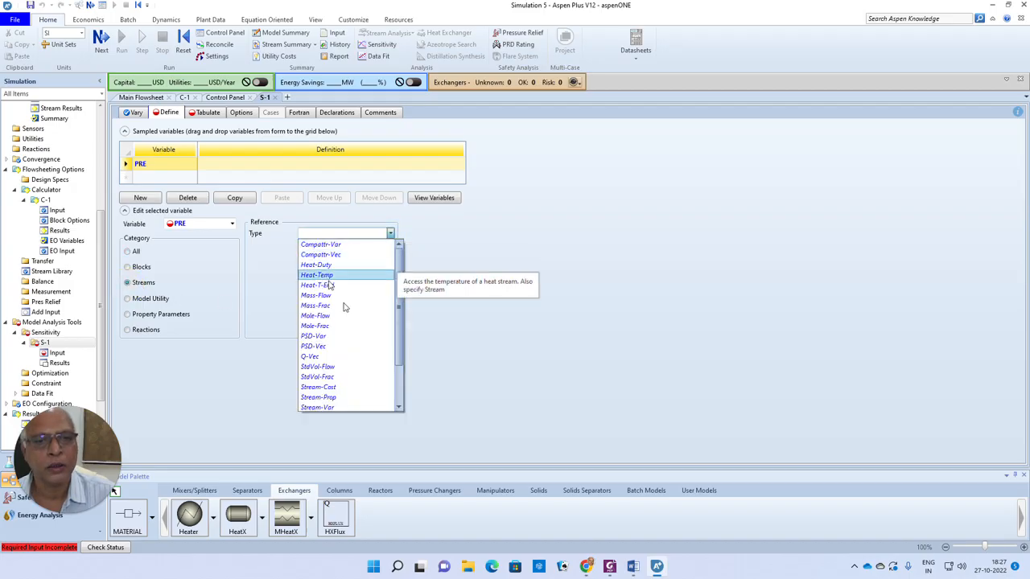
scroll(405, 330, "down", 1)
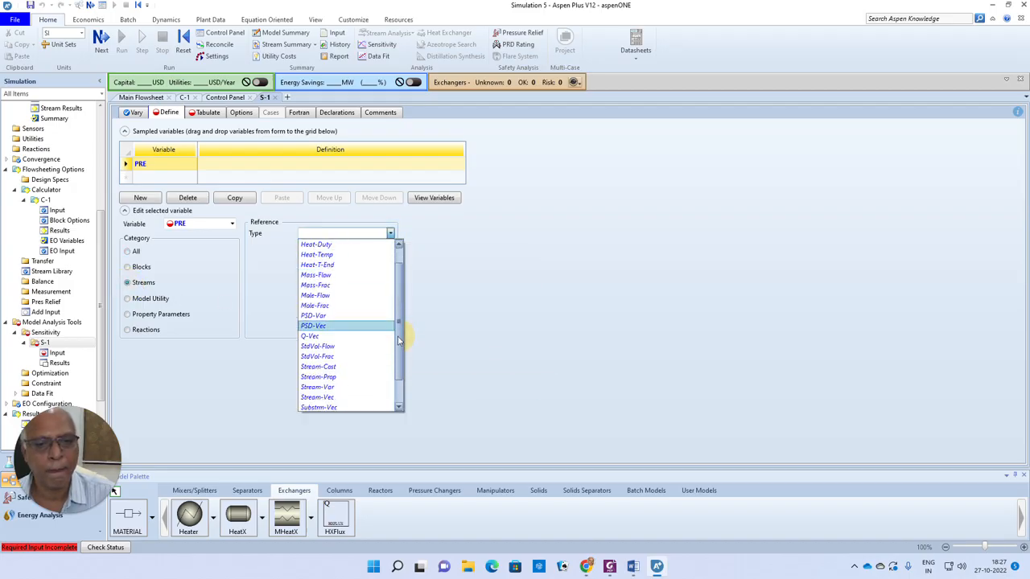
left_click(330, 388)
left_click(390, 245)
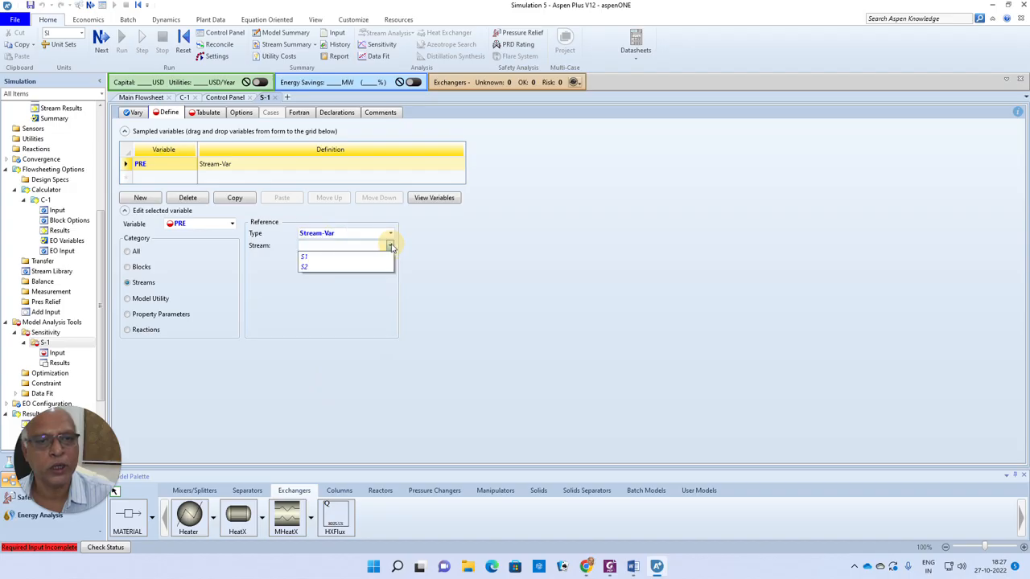
left_click(305, 267)
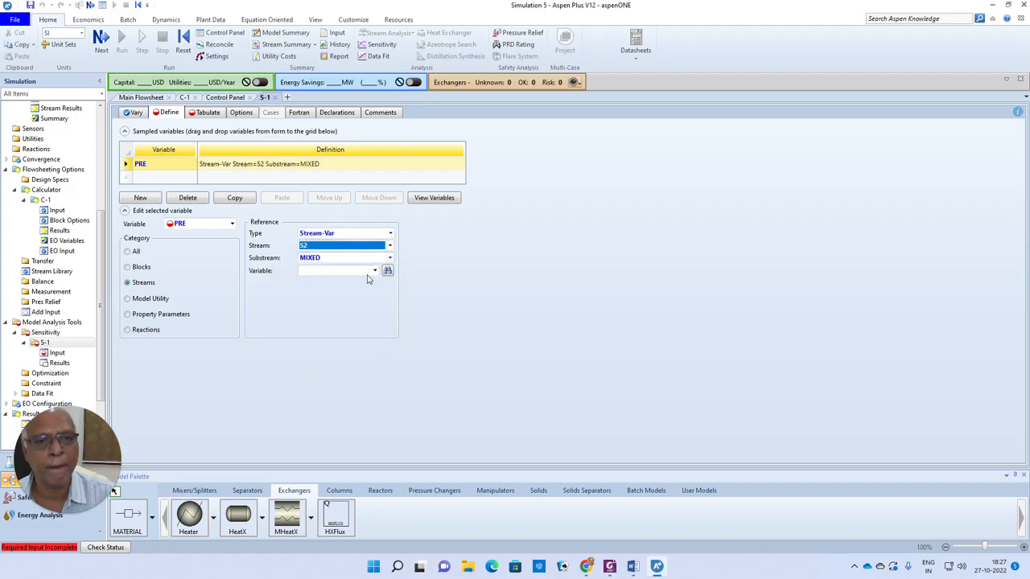
left_click(374, 271)
left_click(323, 375)
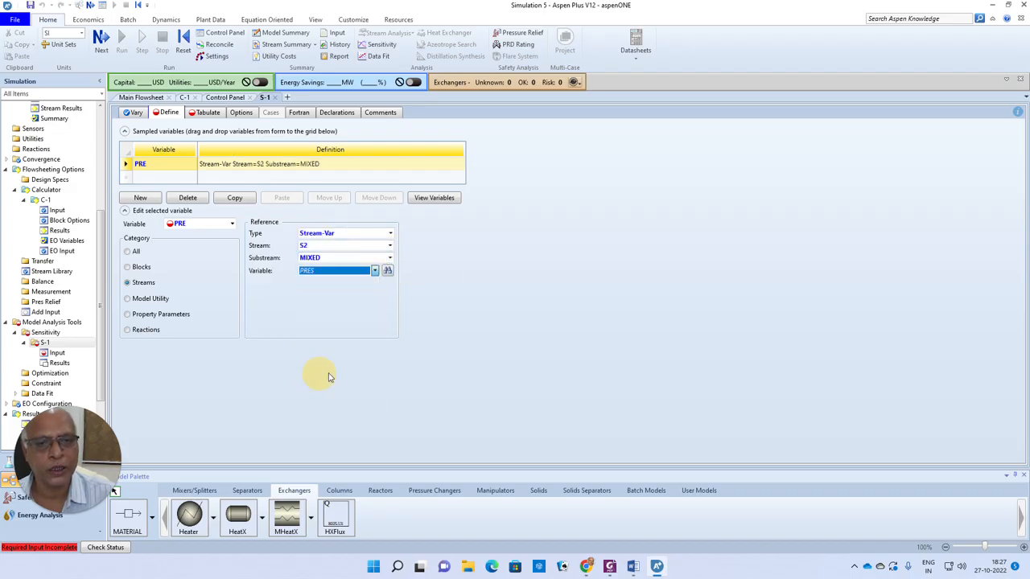
left_click(390, 283)
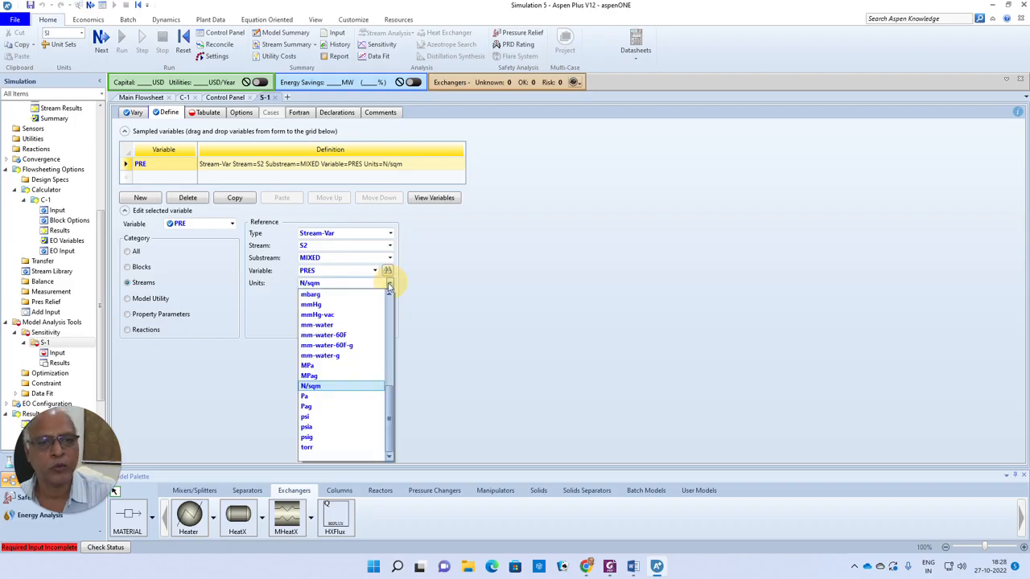
left_click_drag(391, 396, 391, 298)
left_click(310, 315)
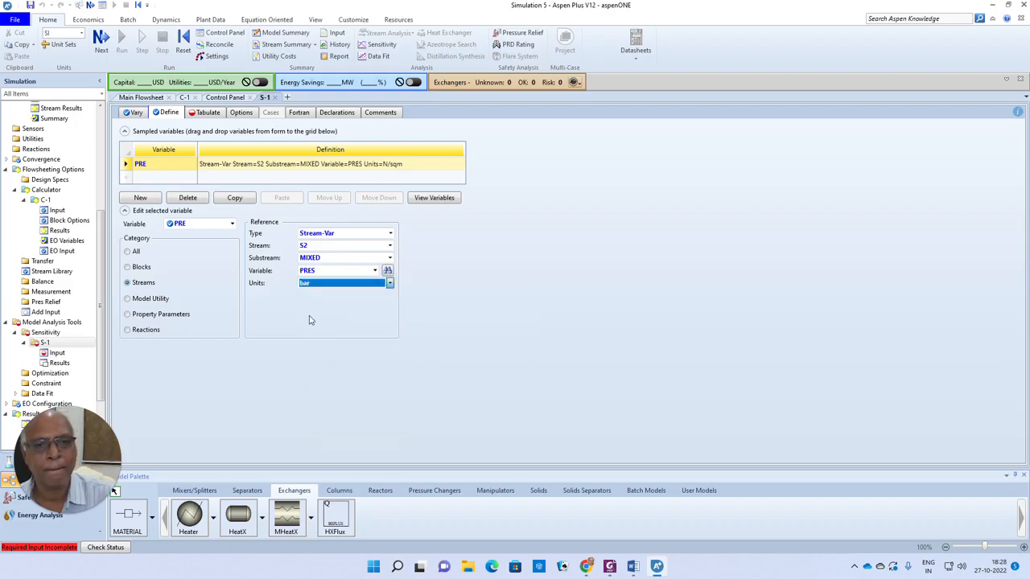
Fill the sensitivity table with the defined variable and run the simulation
left_click(100, 40)
left_click(140, 132)
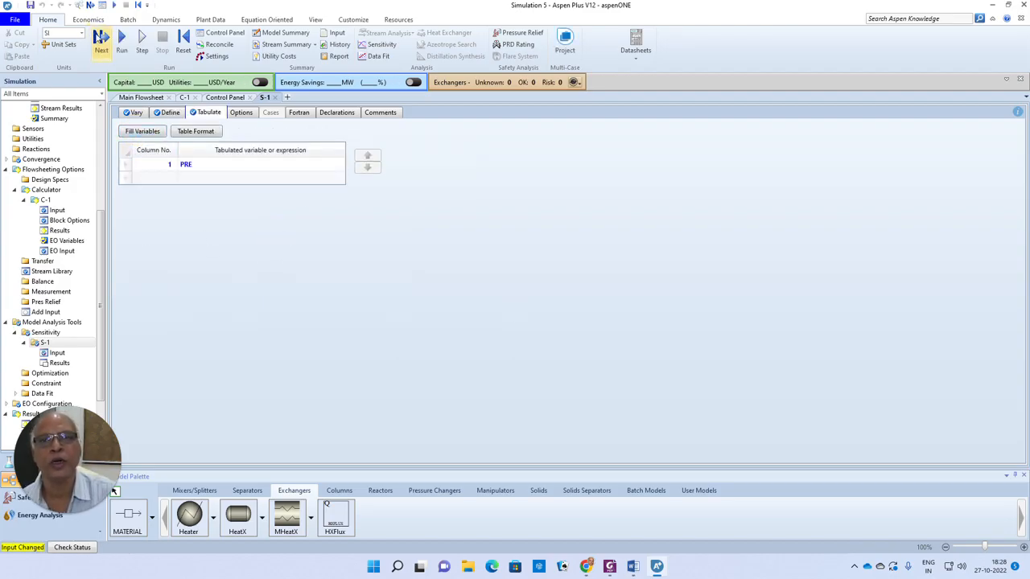
left_click(100, 40)
left_click(579, 303)
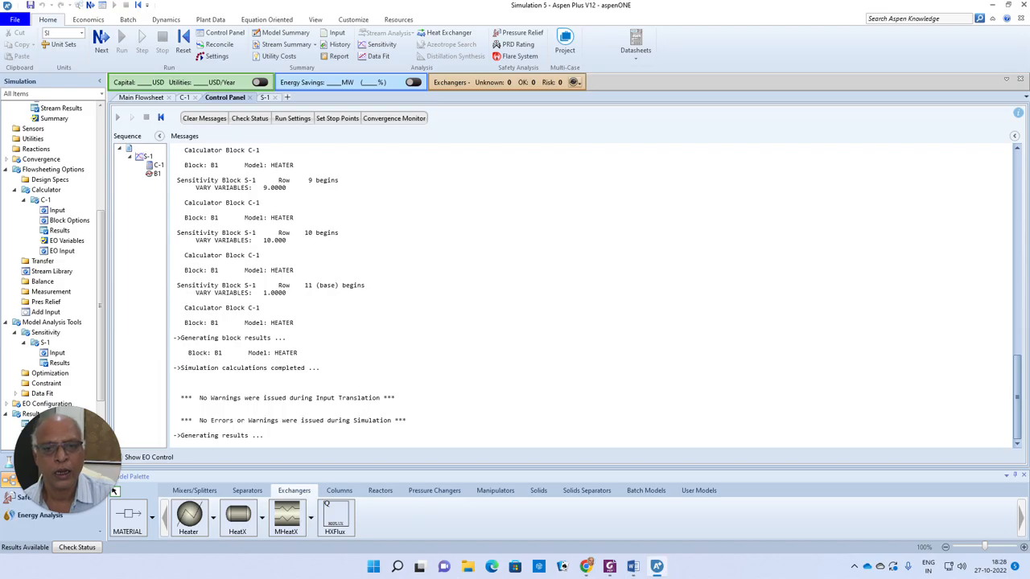
Check the results table of sensitivity S-1 and the values calculator C-1 read and wrote
left_click(63, 363)
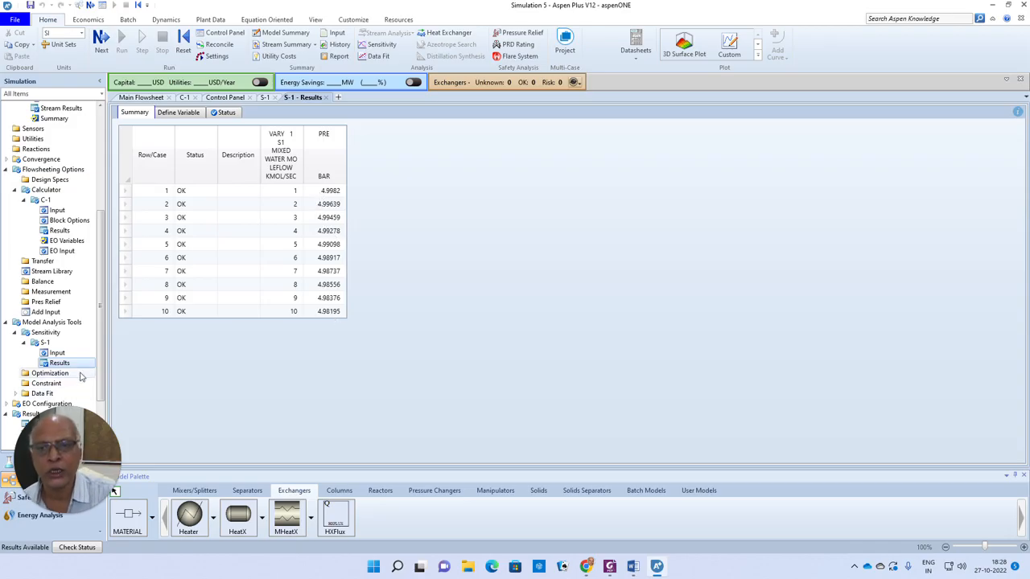
left_click(67, 231)
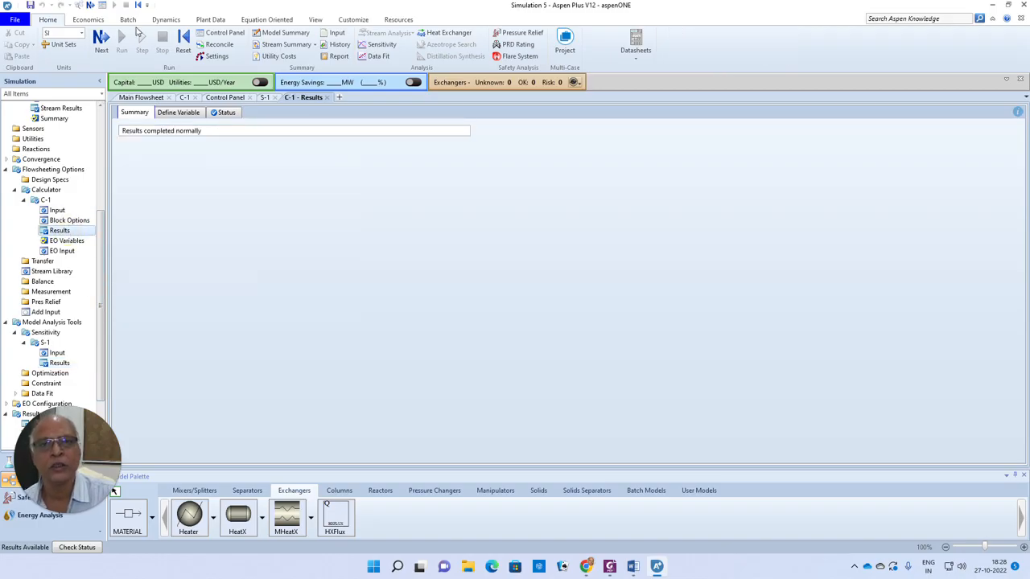
left_click(175, 112)
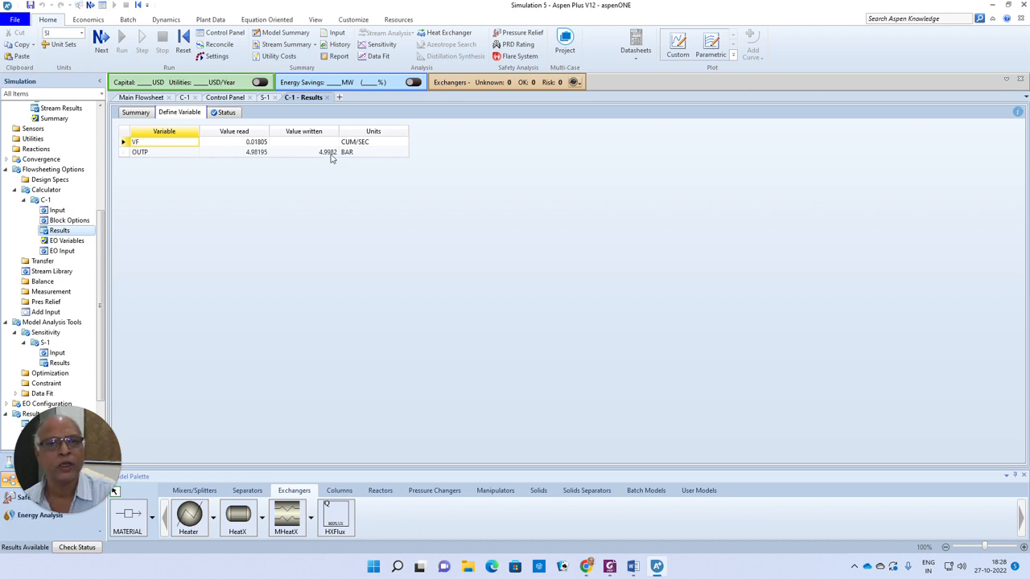
Move the C-1 calculator block up on the main flowsheet, closer beneath the heater
left_click(151, 97)
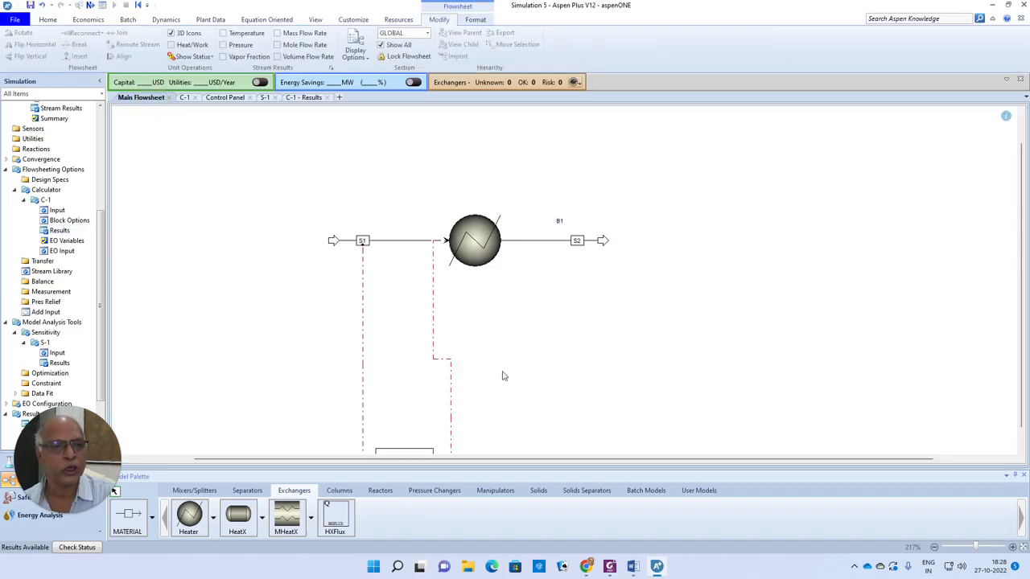
scroll(503, 376, "down", 3)
left_click_drag(442, 441, 444, 341)
left_click(541, 325)
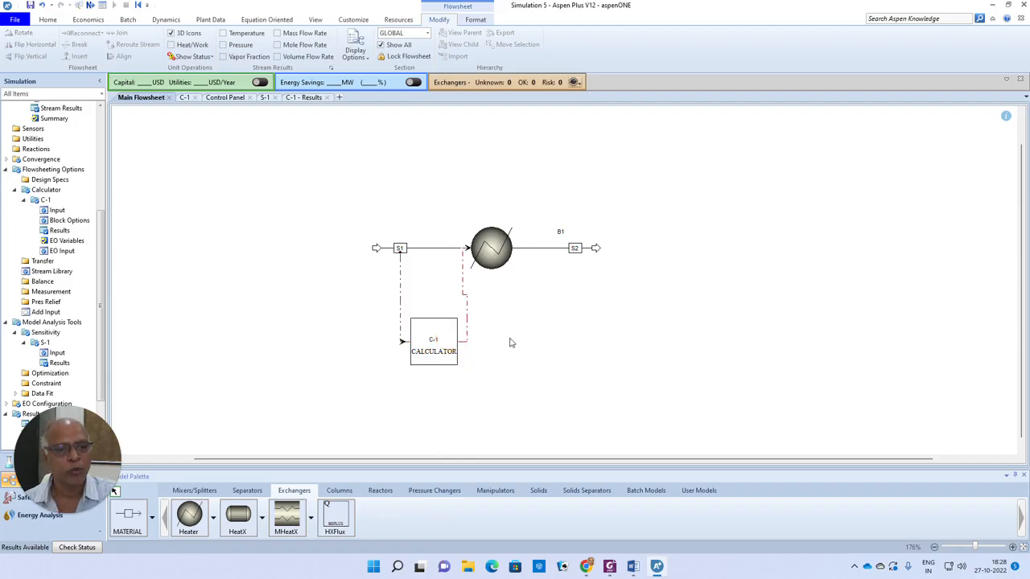